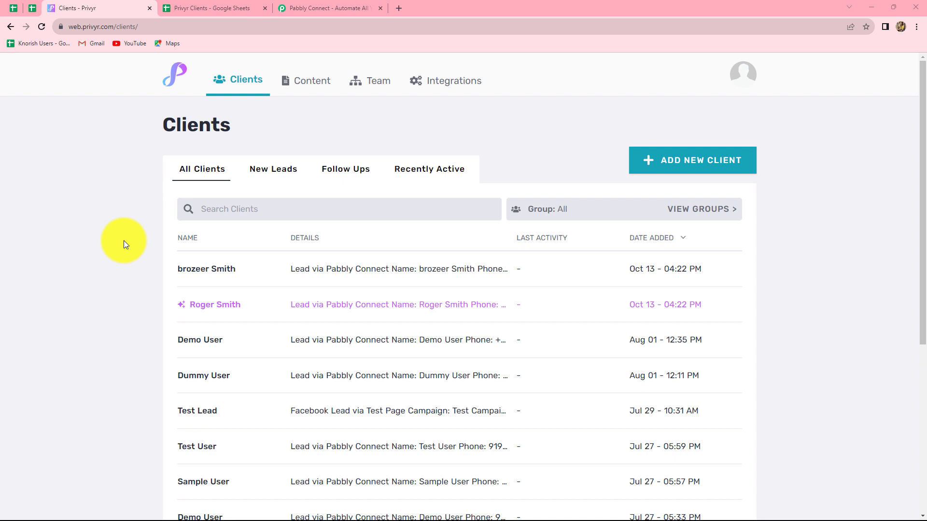
Switch to the 'Privyr Clients' Google Sheet with Name, Email, Lead Source and Contact headers.
click(198, 6)
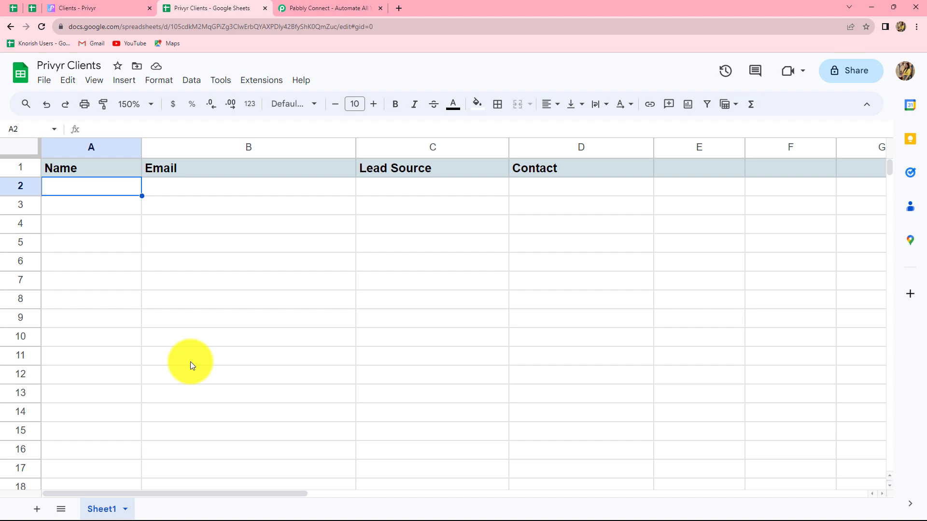
Switch from the spreadsheet to the Pabbly Connect homepage tab.
click(296, 7)
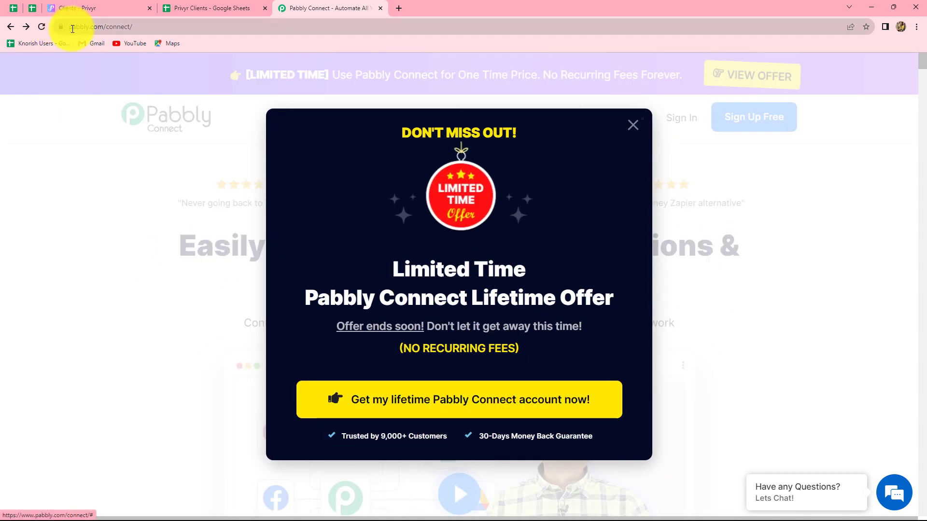
Dismiss the lifetime-offer popup, sign in, and enter the Pabbly Connect dashboard via Access Now.
click(634, 126)
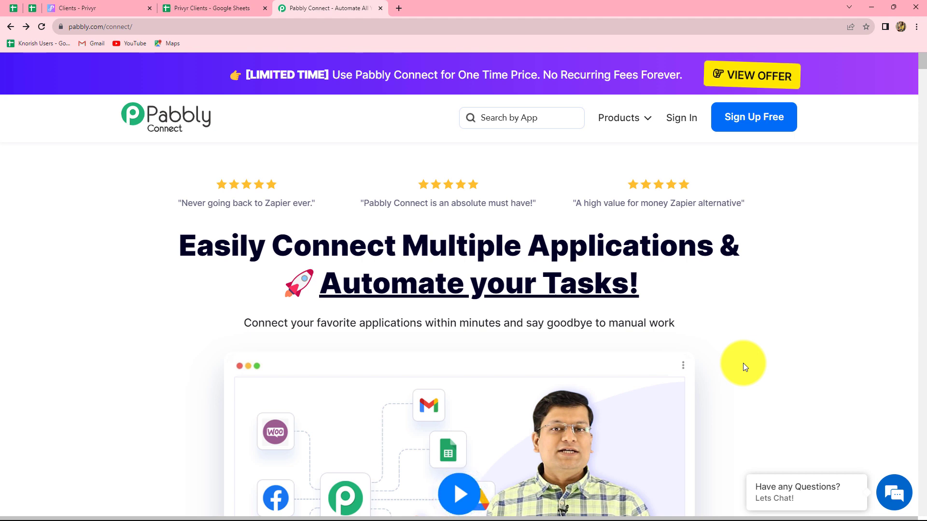
click(679, 119)
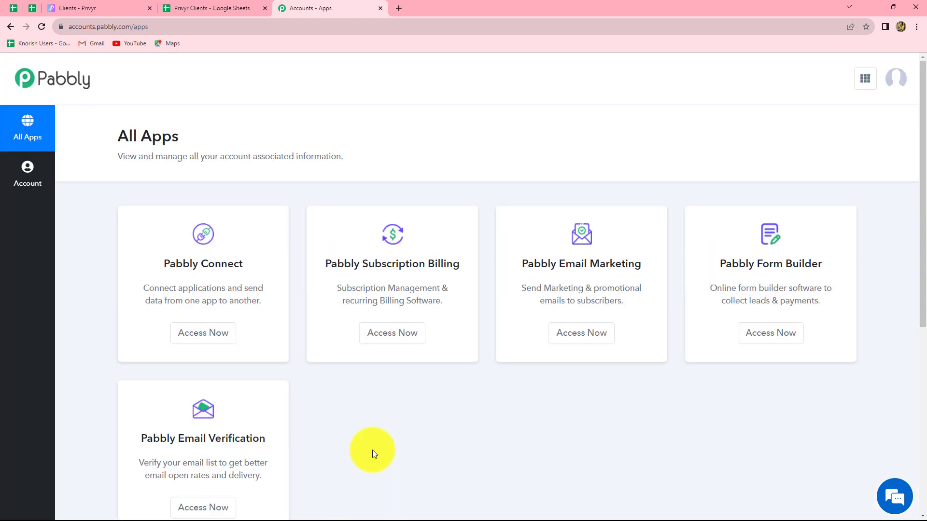
scroll(373, 453, down, 1)
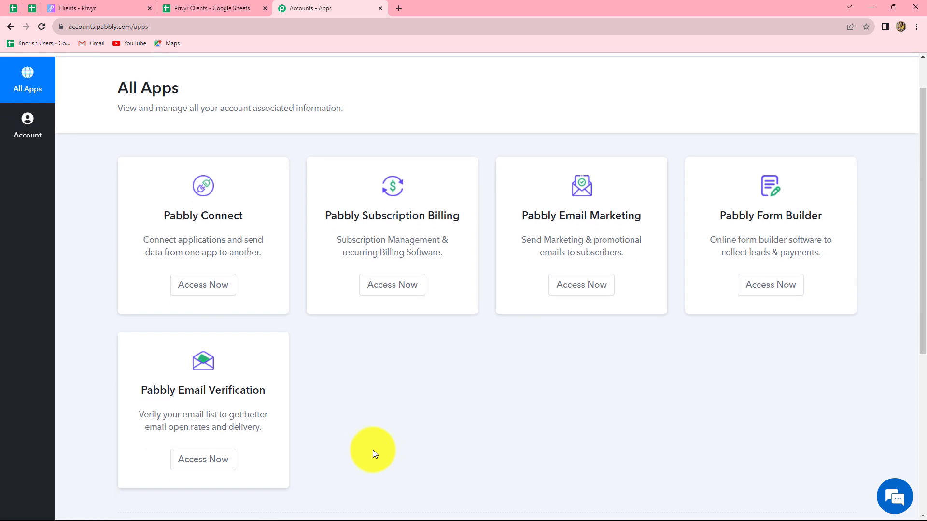
click(189, 296)
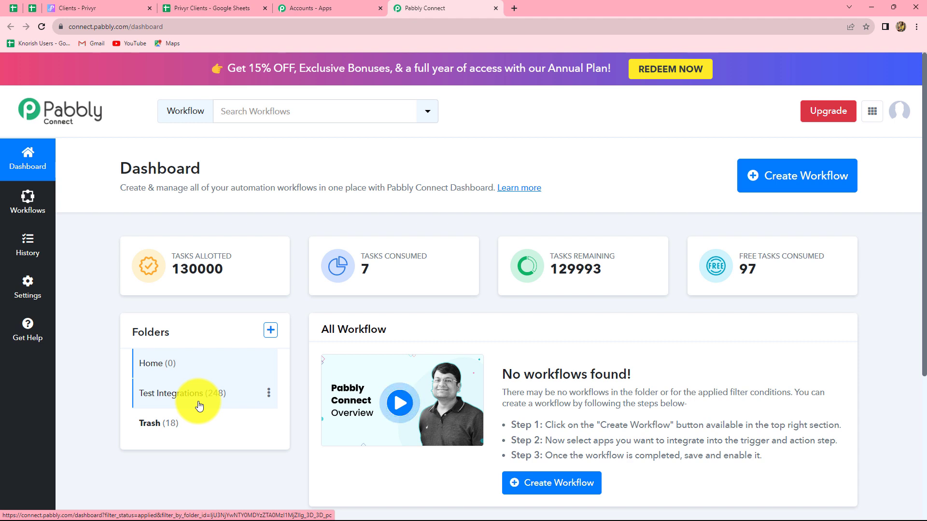
Name a new workflow 'Create Privyr Clients from Google Sheets', file it under Test Integrations, and create it.
click(773, 191)
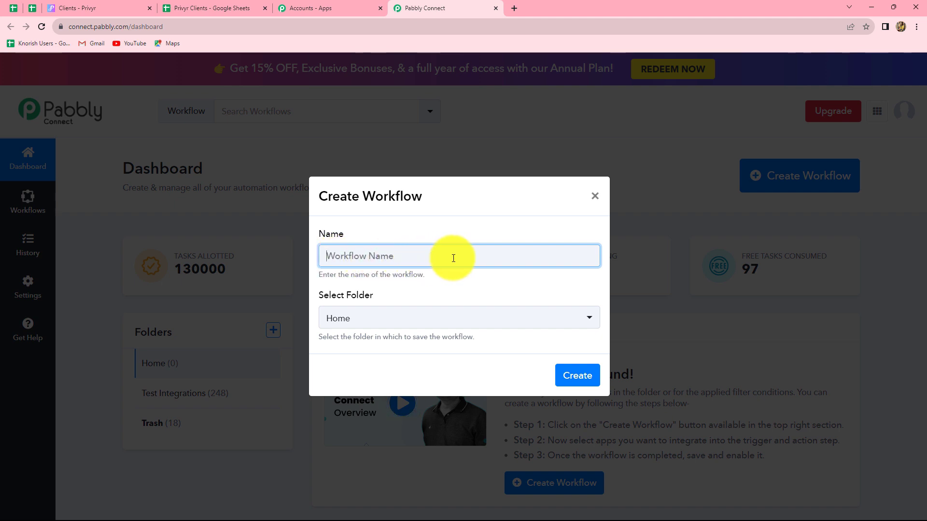
text(Create Privyr Clients from Google Sheets)
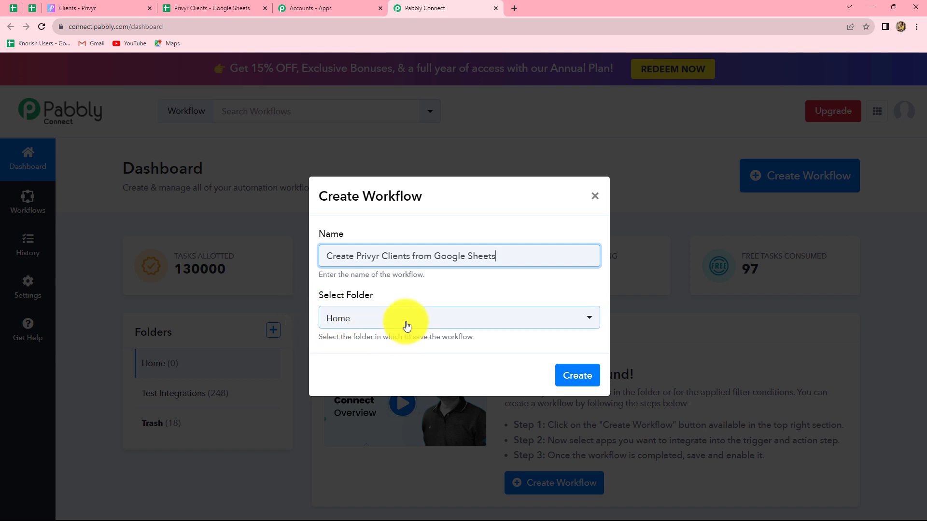
click(378, 328)
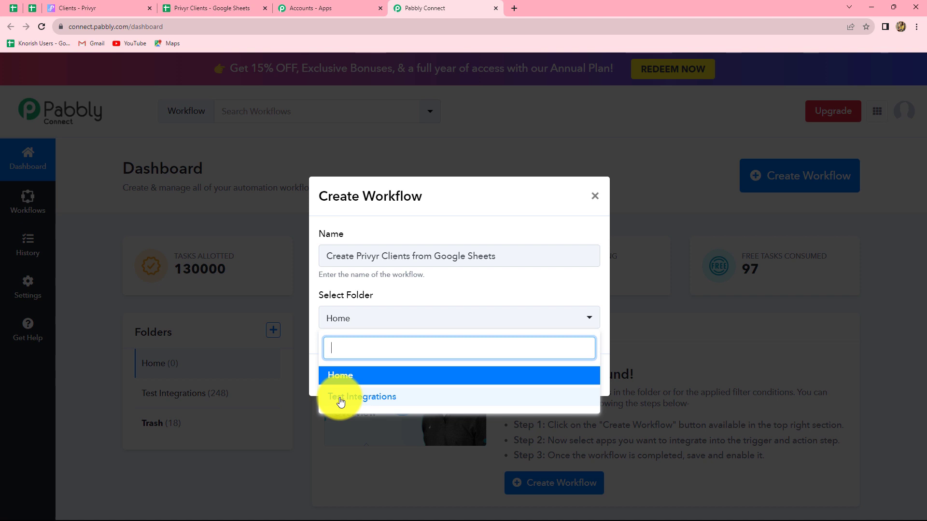
click(379, 399)
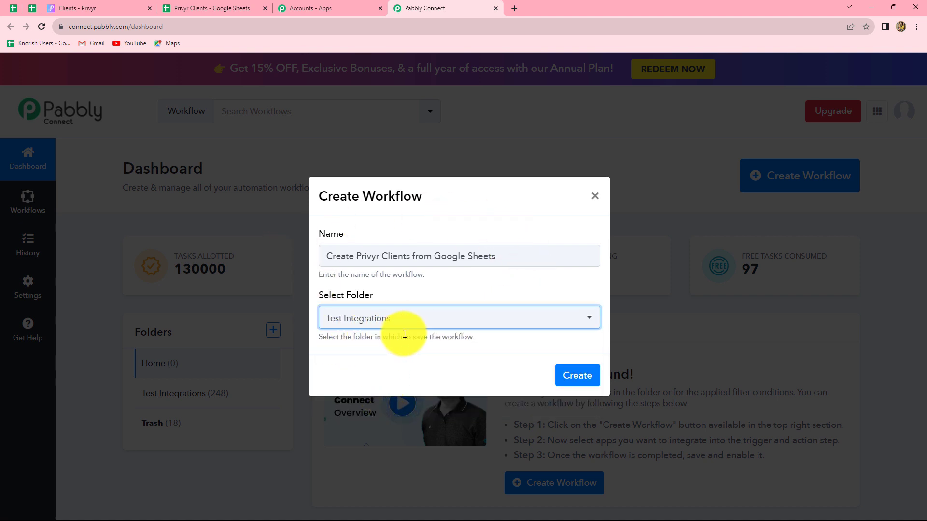
click(576, 378)
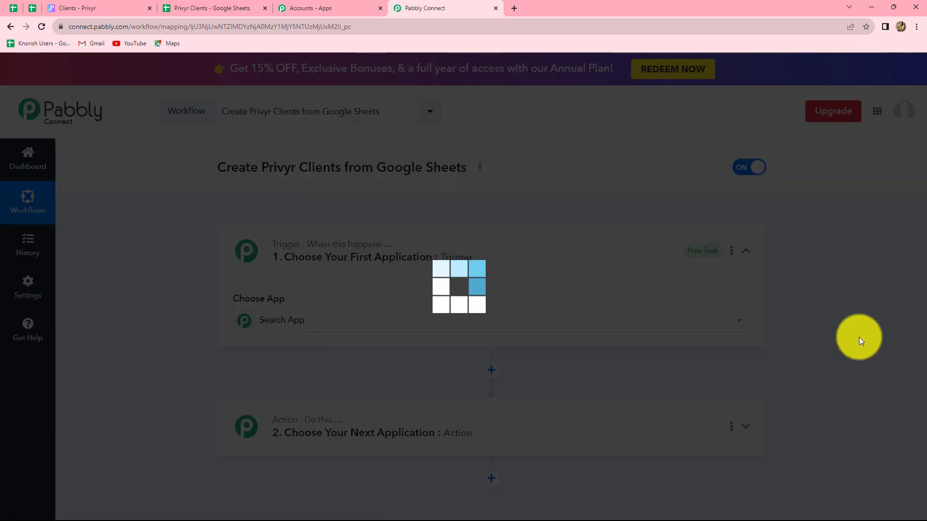
Choose Google Sheets as the trigger app with the 'New or Updated Spreadsheet Row' event.
scroll(858, 336, down, 1)
scroll(858, 336, down, 4)
scroll(858, 337, up, 3)
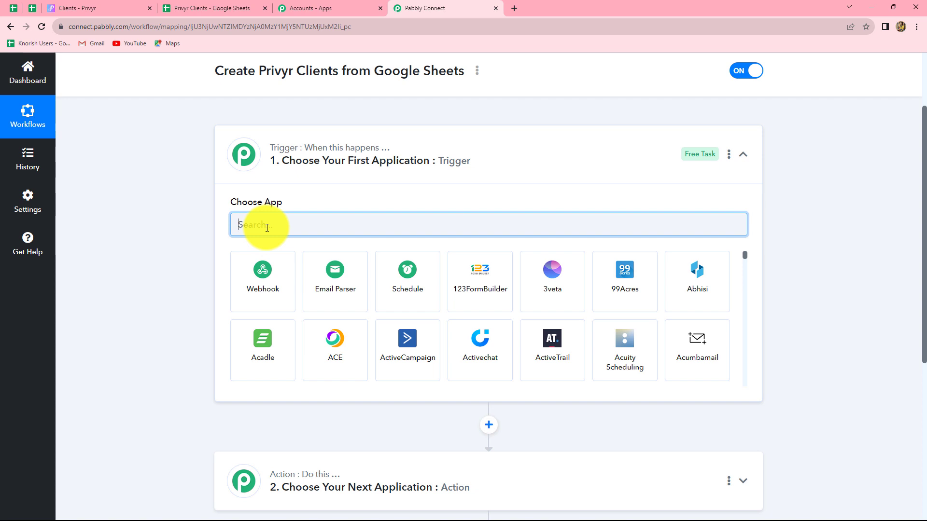
text(Google Shee)
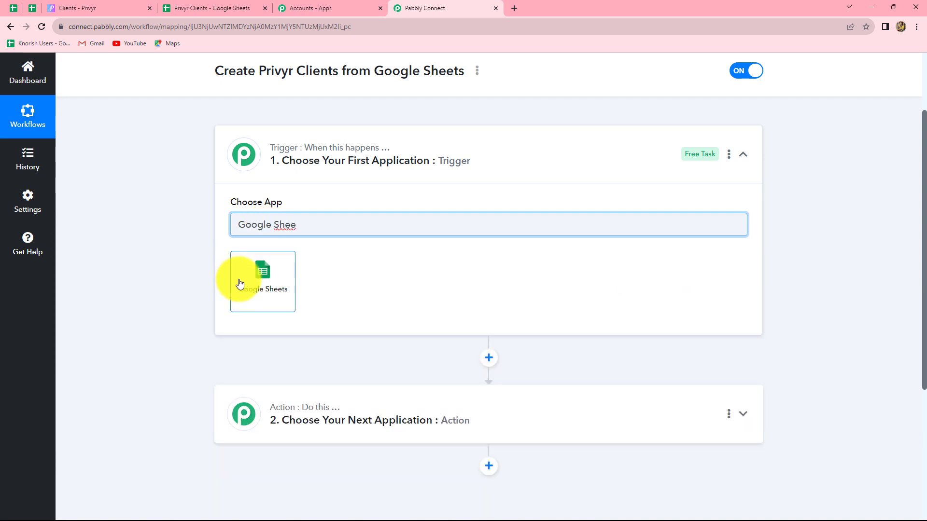
click(240, 283)
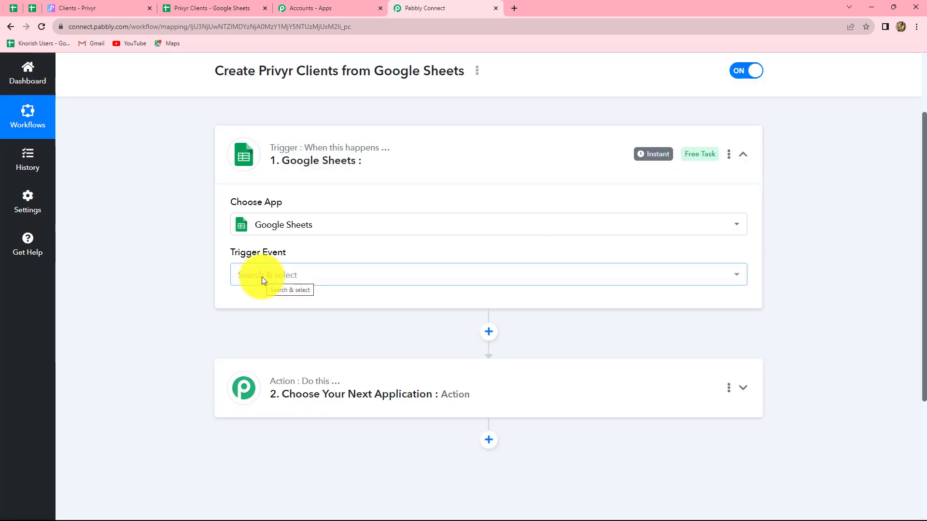
click(261, 277)
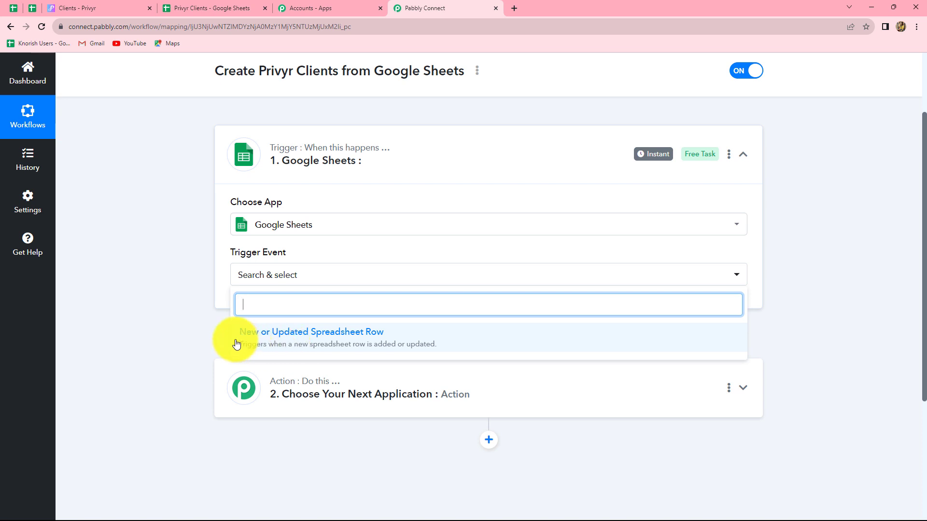
click(343, 345)
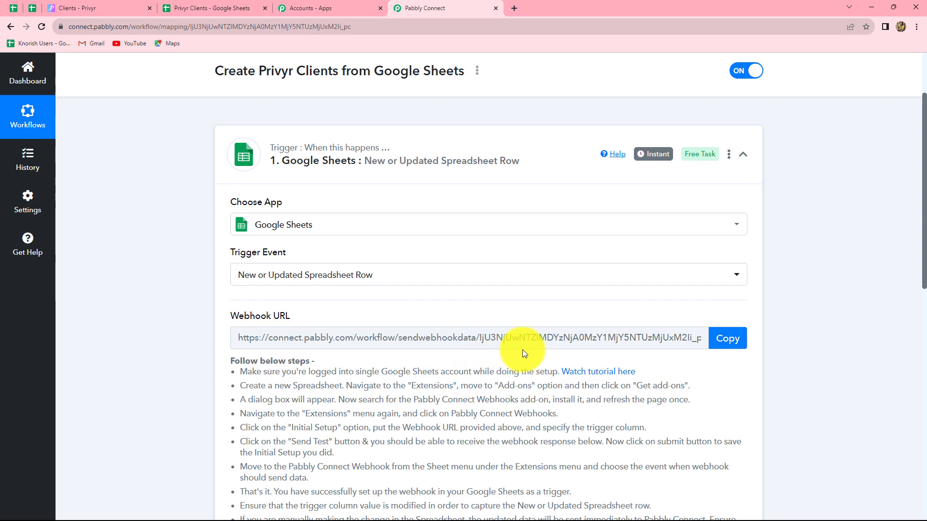
Copy the trigger's webhook URL and go back to the Privyr Clients spreadsheet.
click(727, 338)
scroll(630, 416, down, 6)
scroll(630, 415, up, 5)
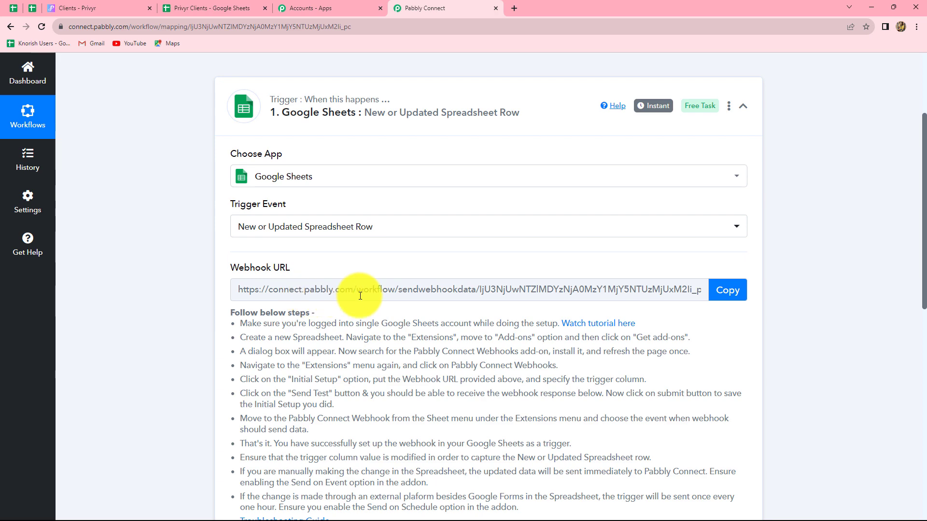
click(720, 291)
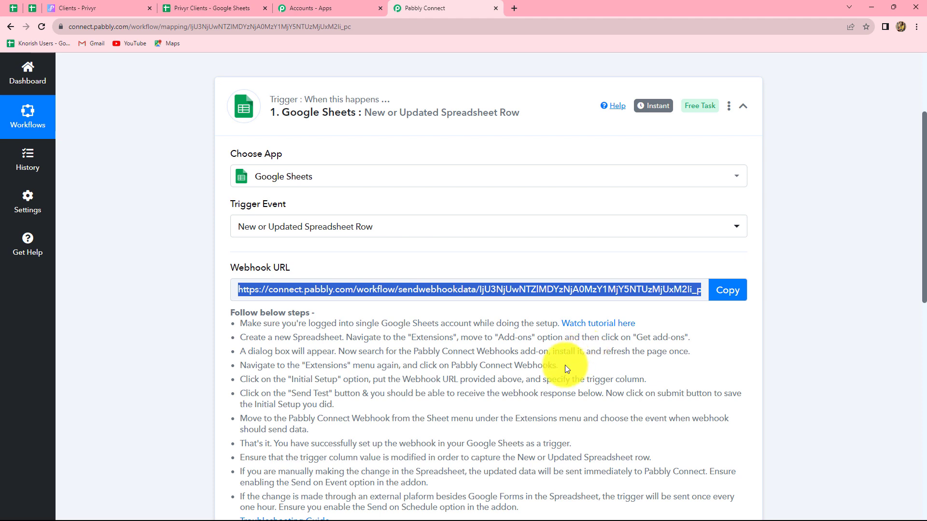
click(224, 6)
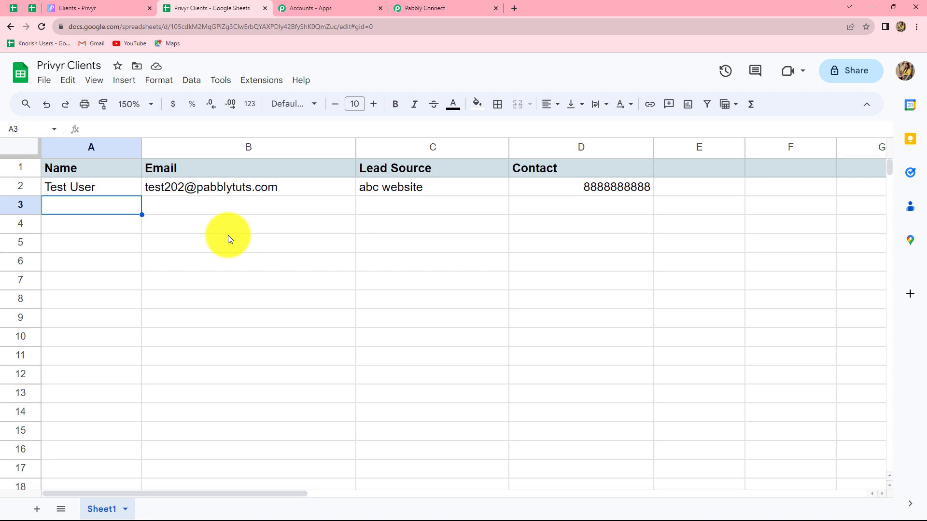
Search the add-on marketplace for 'pabbly' to confirm Pabbly Connect Webhooks is installed.
click(255, 80)
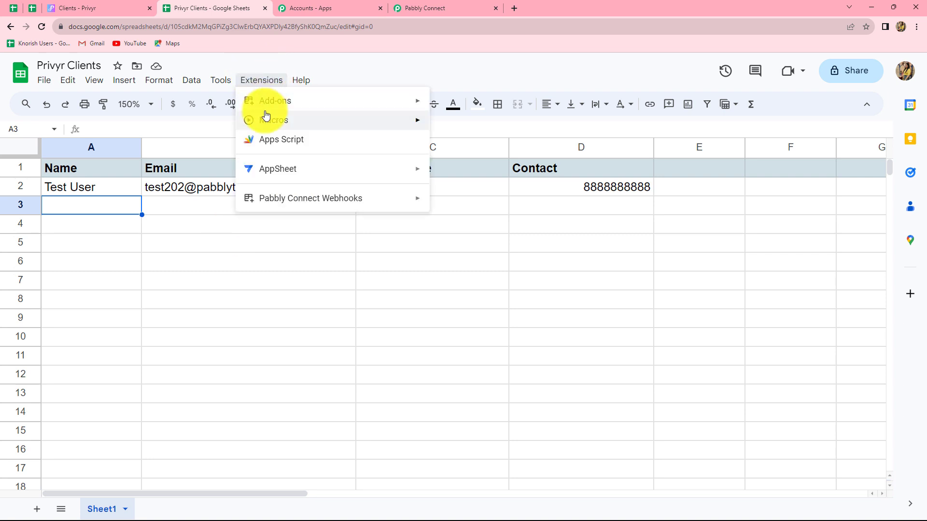
mouse_move(283, 101)
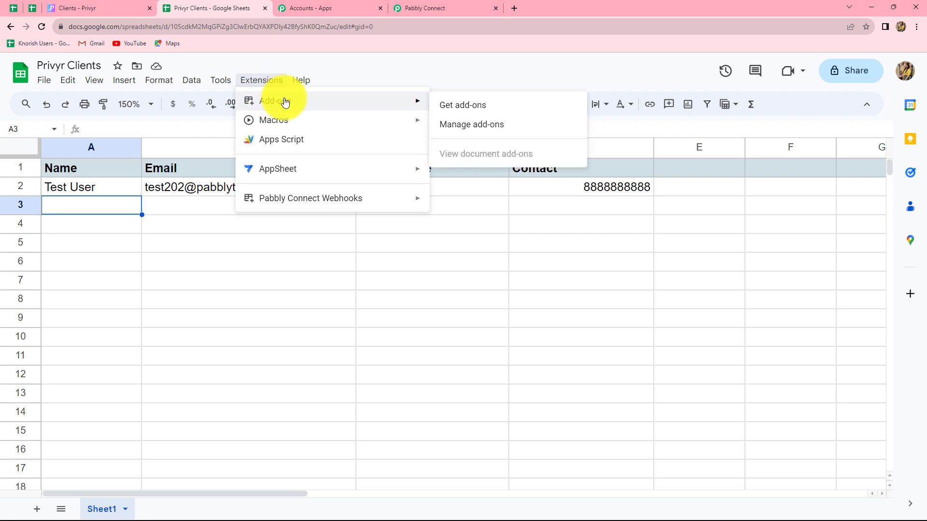
click(464, 106)
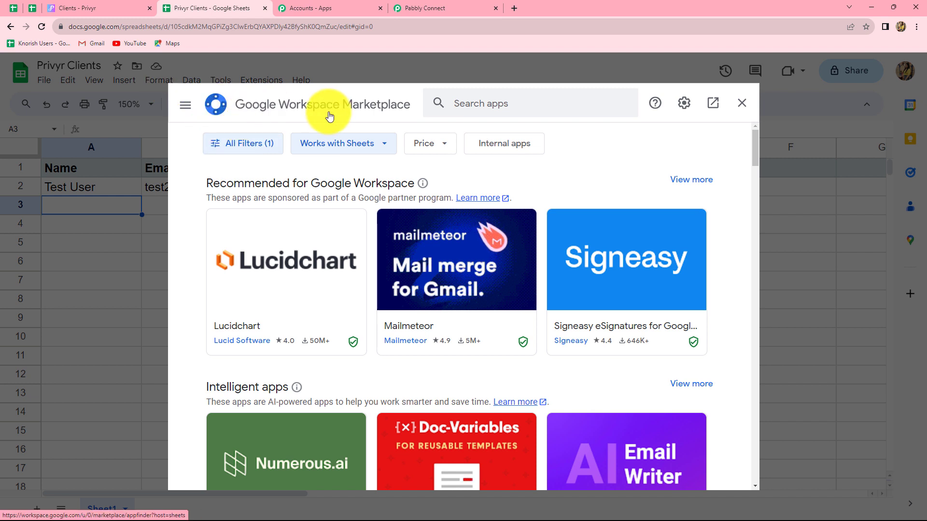
click(480, 105)
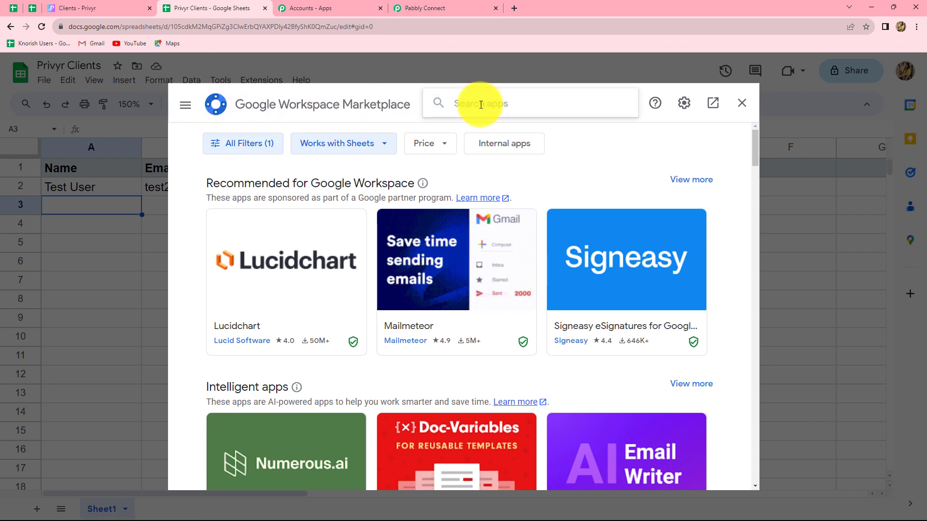
text(pabbly)
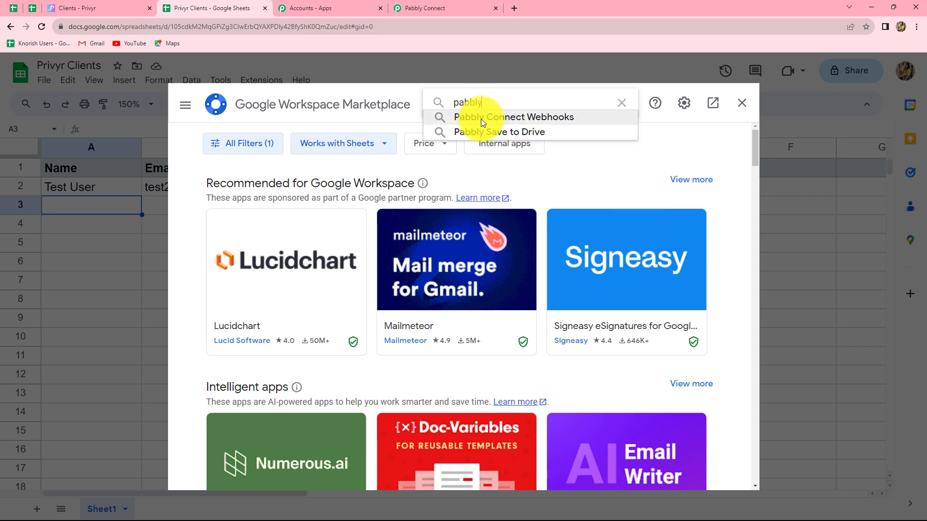
click(480, 119)
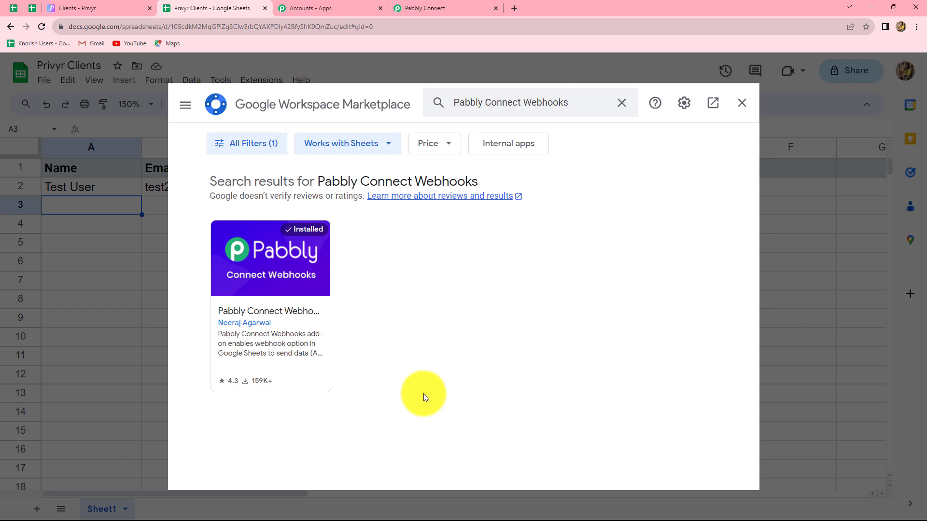
Close the marketplace and bring up the Pabbly Connect Webhooks submenu under Extensions.
click(744, 102)
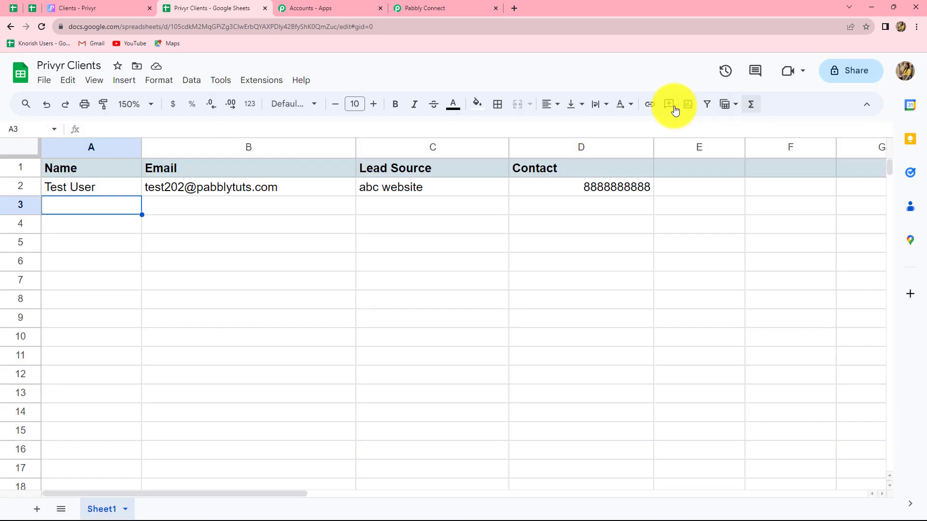
click(267, 86)
mouse_move(262, 206)
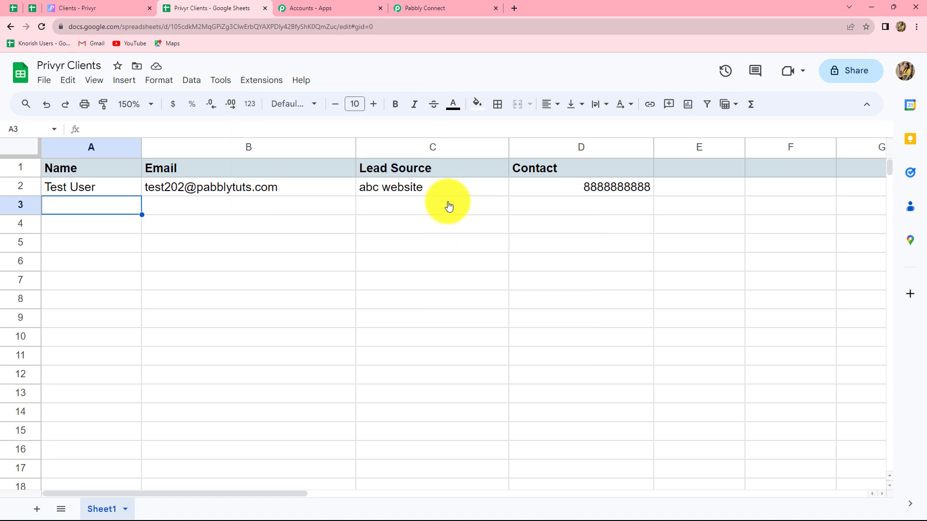
In Initial Setup, paste the webhook URL, set trigger column D, and send the test row.
click(448, 205)
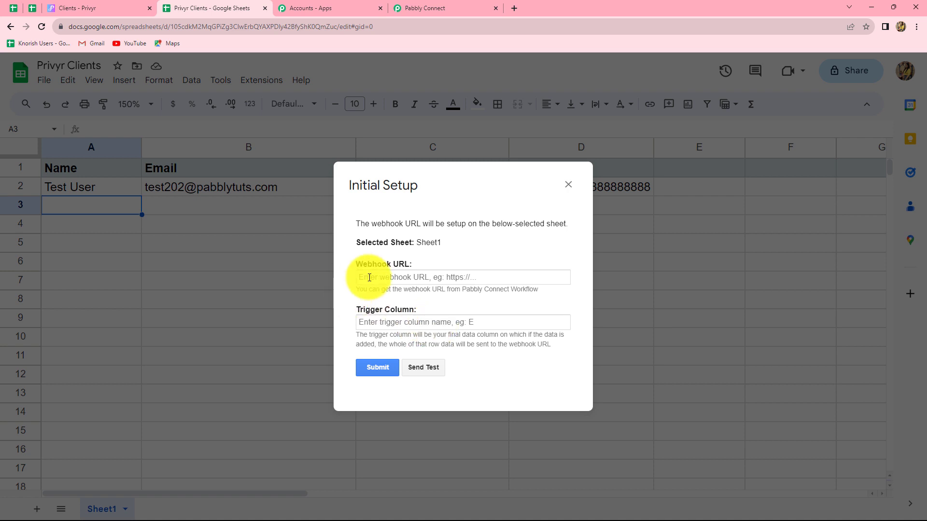
click(369, 277)
key(ctrl+v)
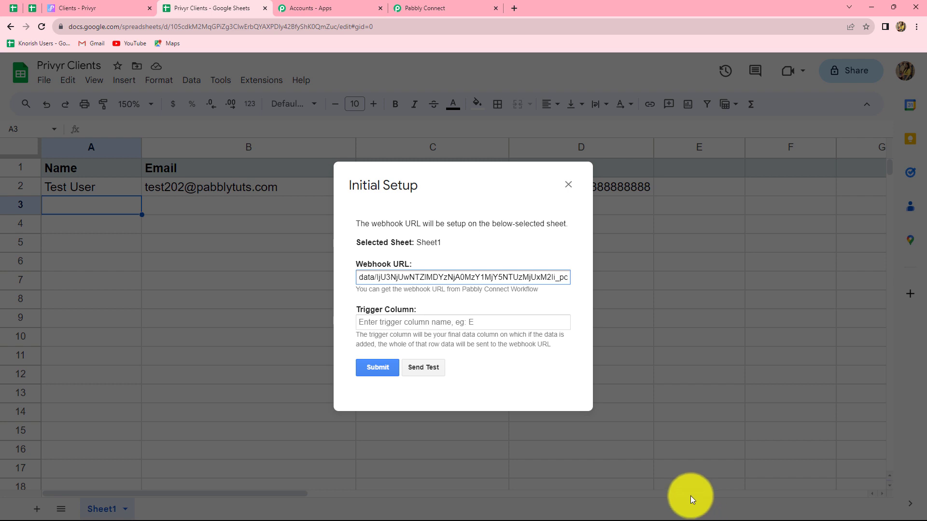
click(372, 324)
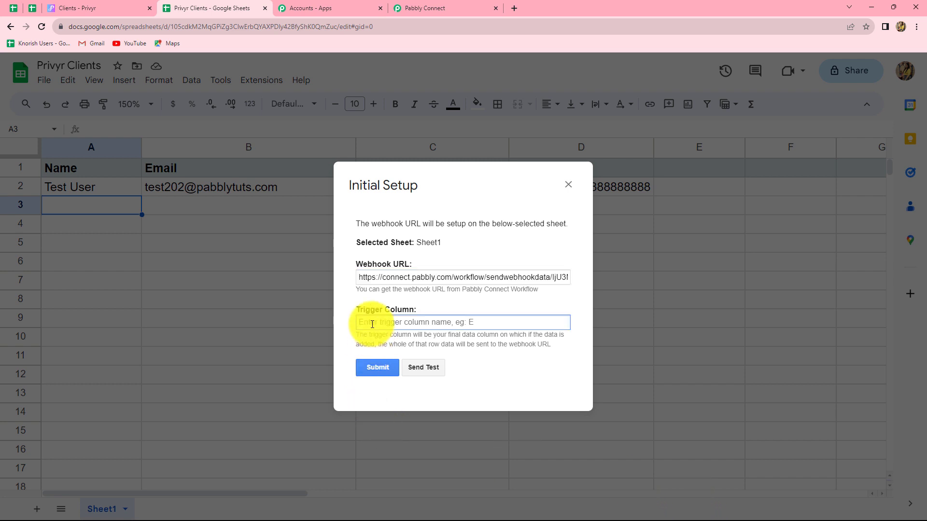
text(D)
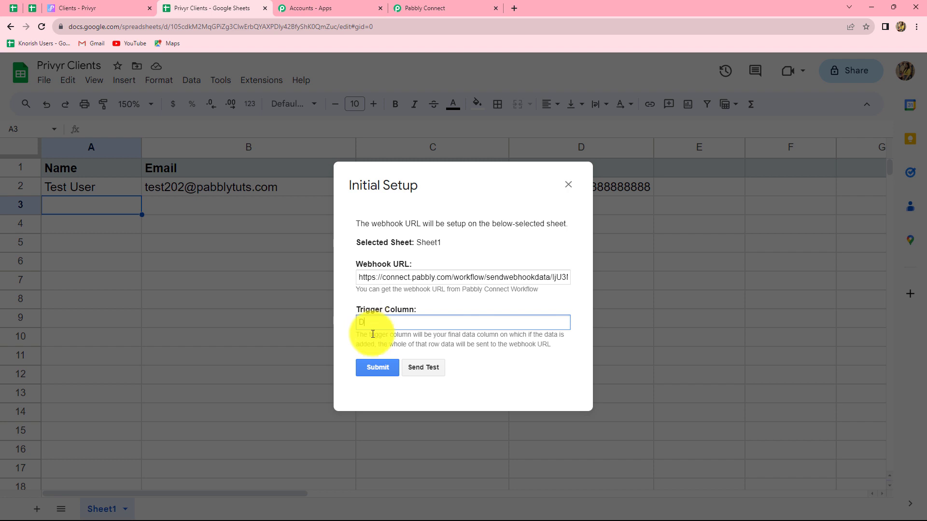
click(424, 369)
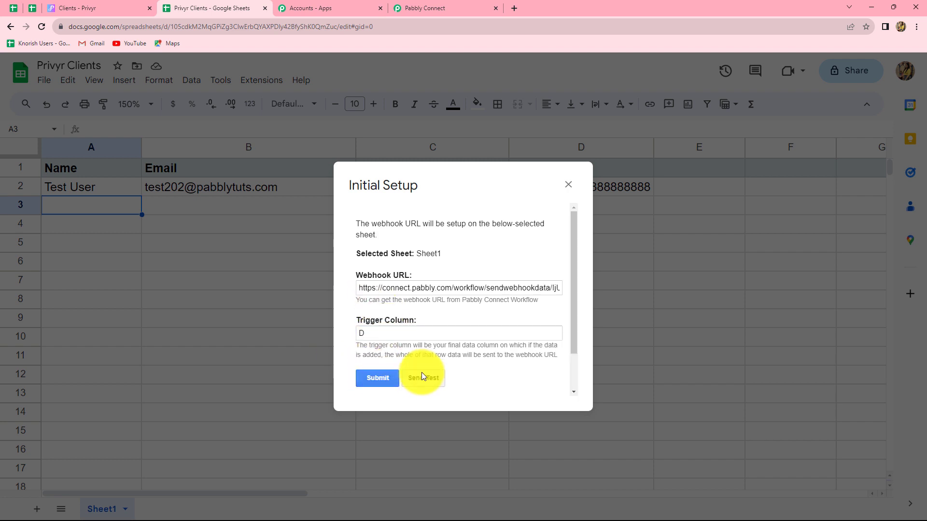
scroll(421, 372, down, 2)
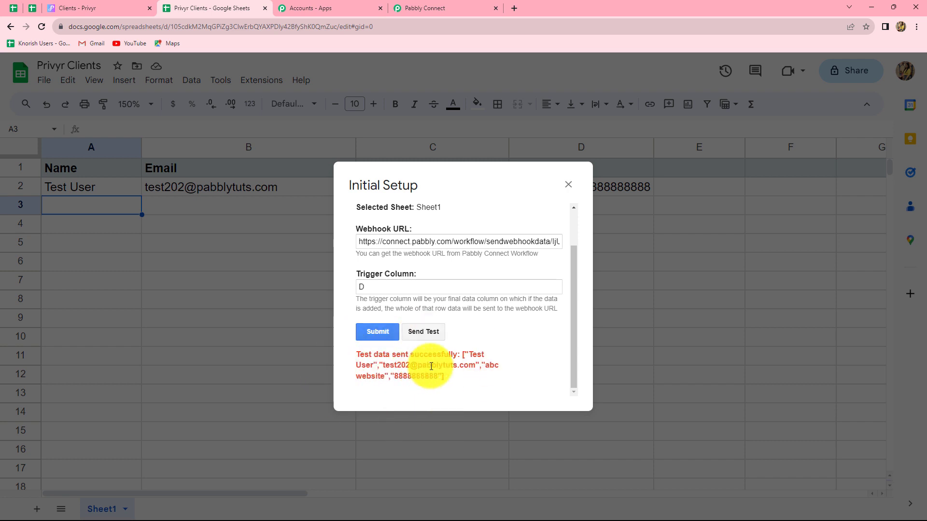
click(568, 185)
Verify Pabbly Connect captured the Sheet1 row 2 data with name, source, email and contact.
click(409, 9)
scroll(663, 396, down, 8)
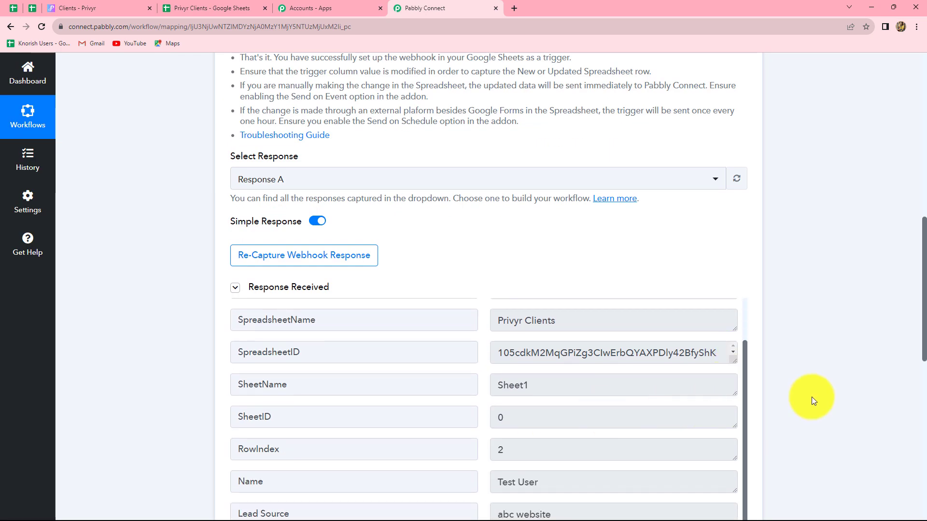
scroll(809, 397, down, 5)
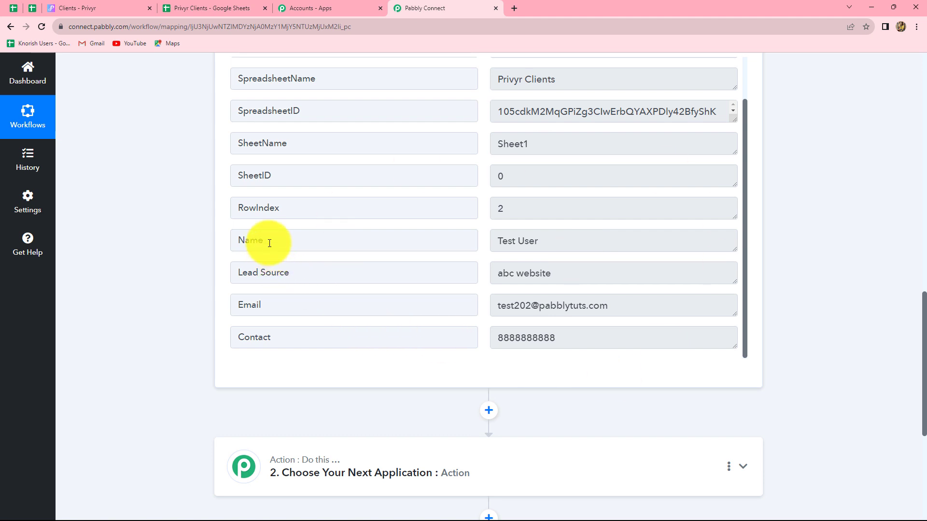
click(227, 8)
click(444, 8)
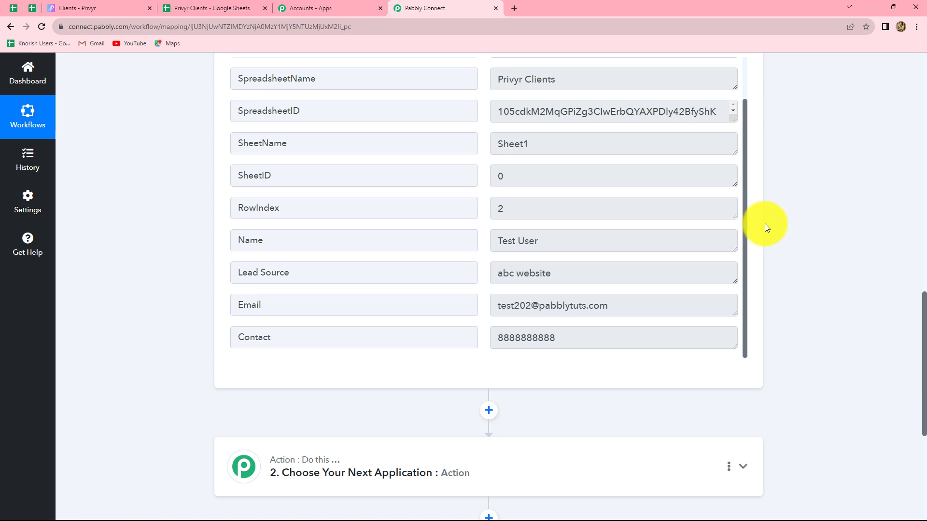
scroll(853, 326, down, 5)
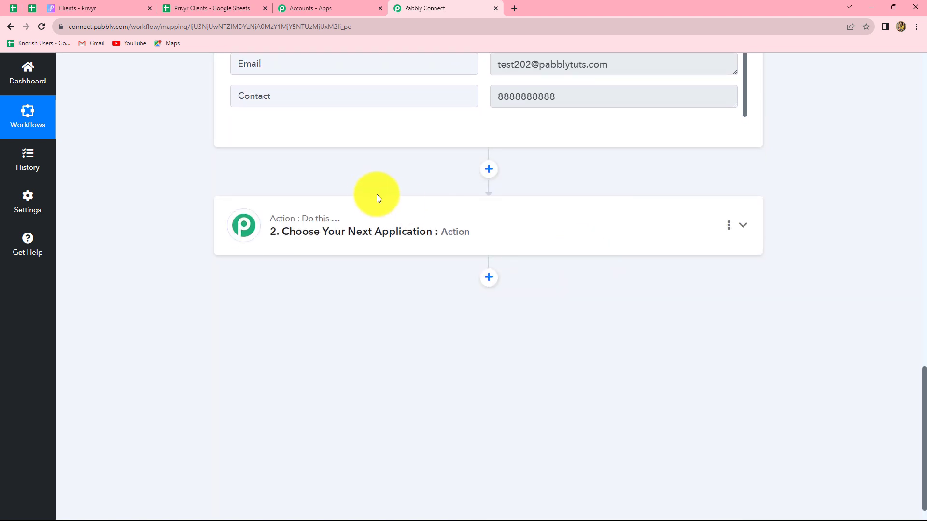
Set the action to Privyr 'Create Client' and bring up the Connect Privyr Account panel.
click(391, 240)
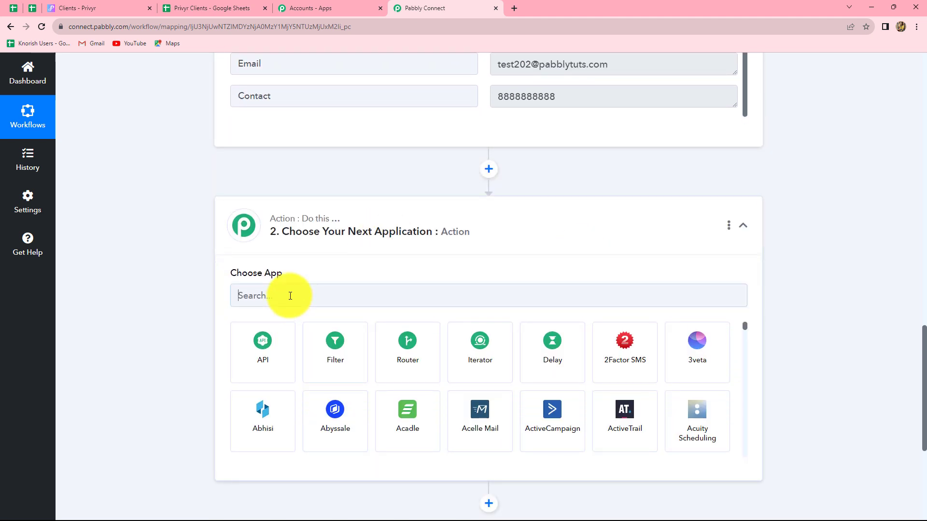
text(Priv)
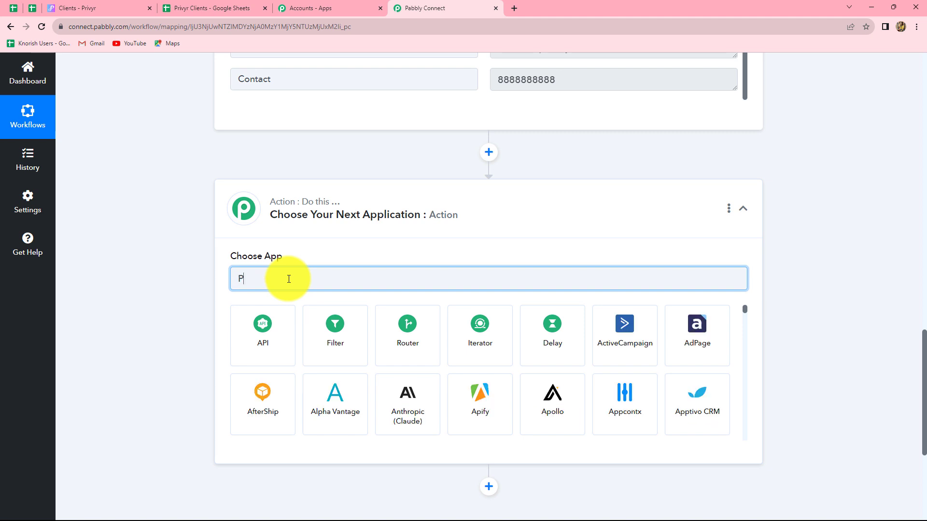
click(246, 353)
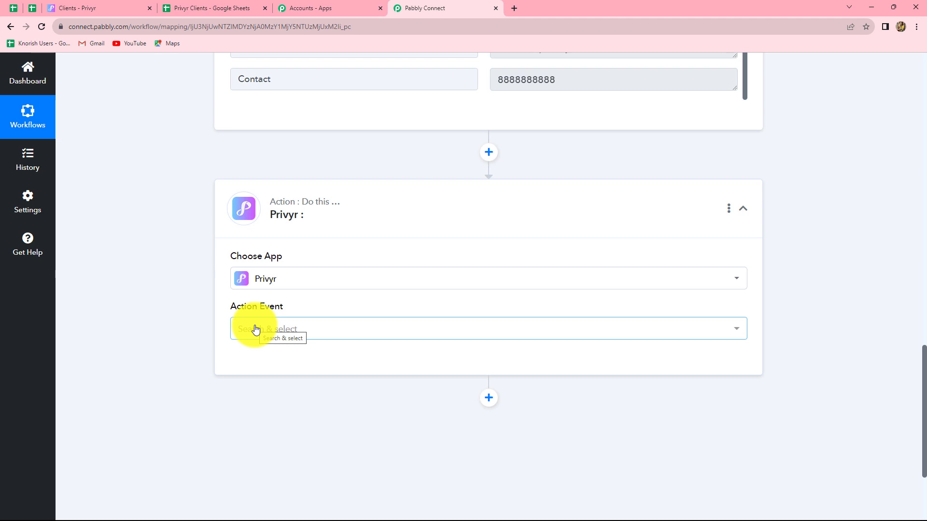
click(255, 330)
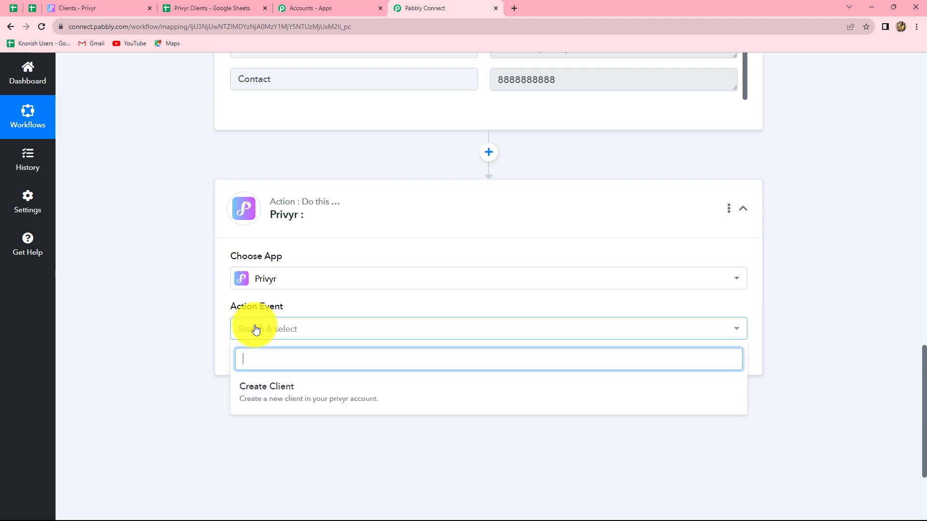
click(269, 396)
click(267, 363)
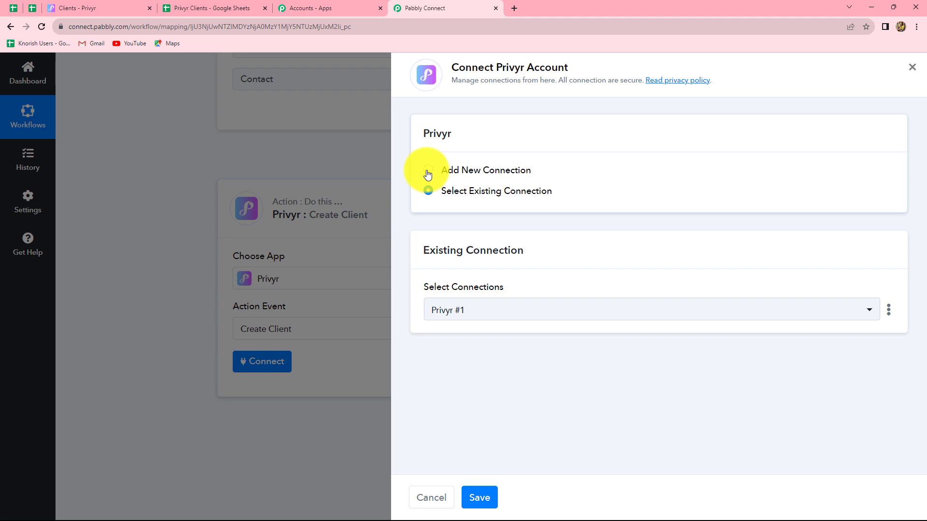
Select Add New Connection (Privyr #2), then go to the Privyr Clients page for the token.
click(428, 172)
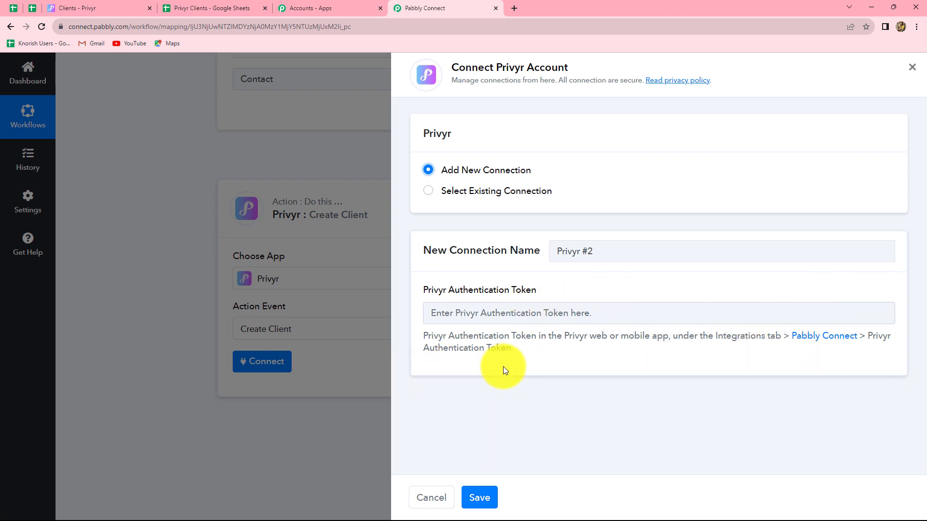
click(92, 7)
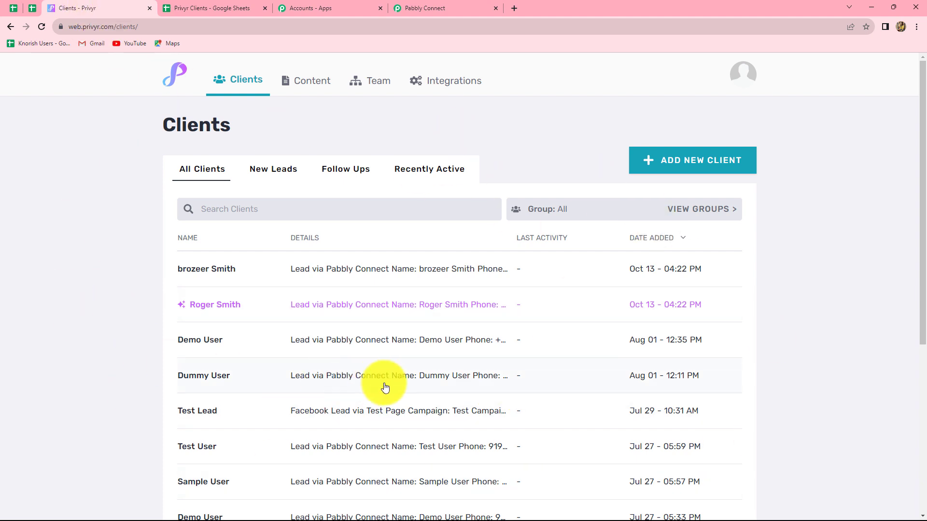
Open Privyr's Pabbly Connect integration by searching its Integrations page.
click(449, 81)
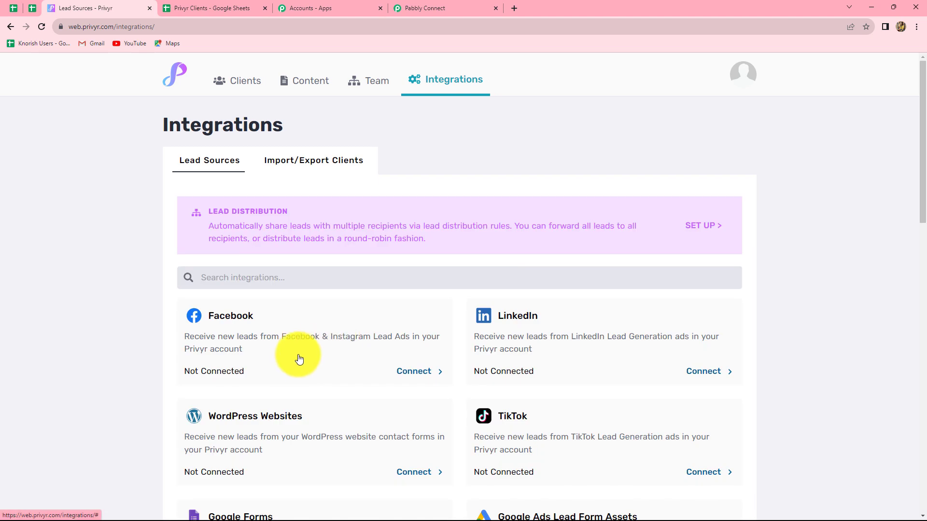
click(227, 275)
text(Pa)
text(y)
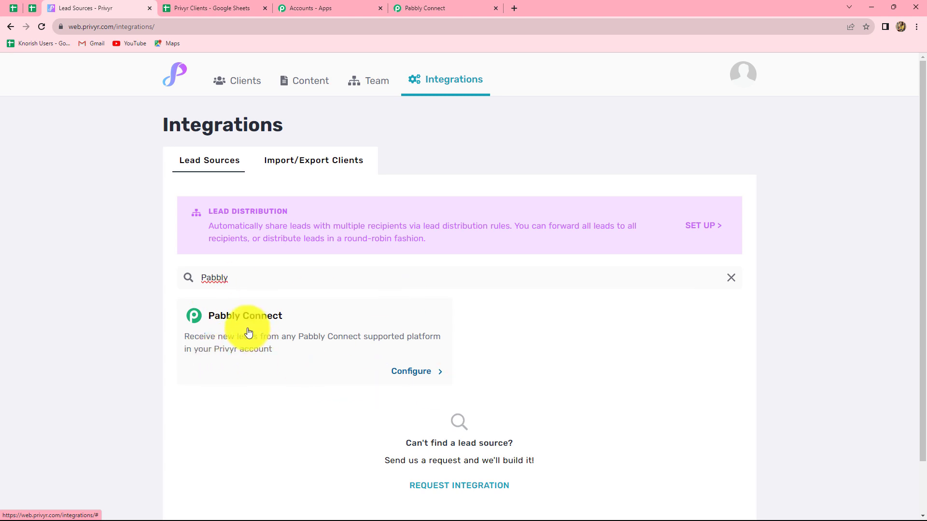
click(247, 332)
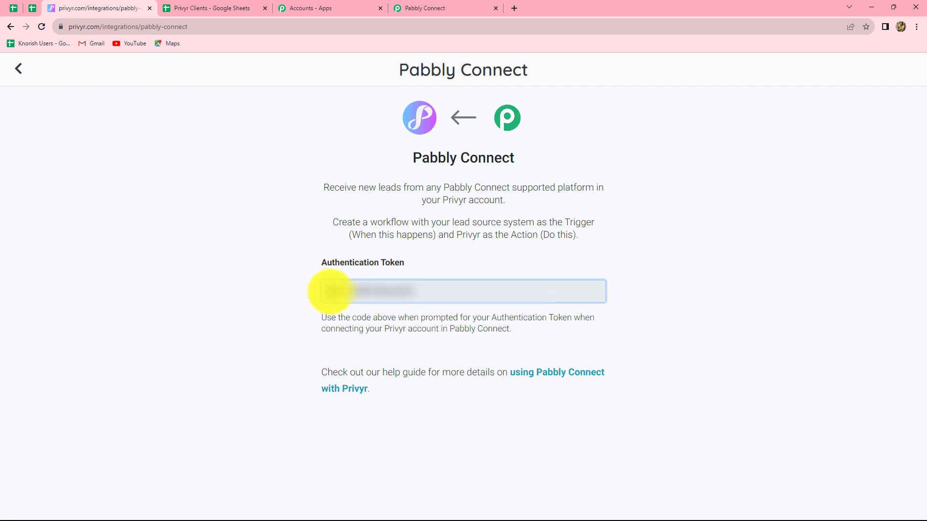
Copy Privyr's authentication token into the Privyr #2 connection's token field in Pabbly Connect.
drag(331, 290, 460, 290)
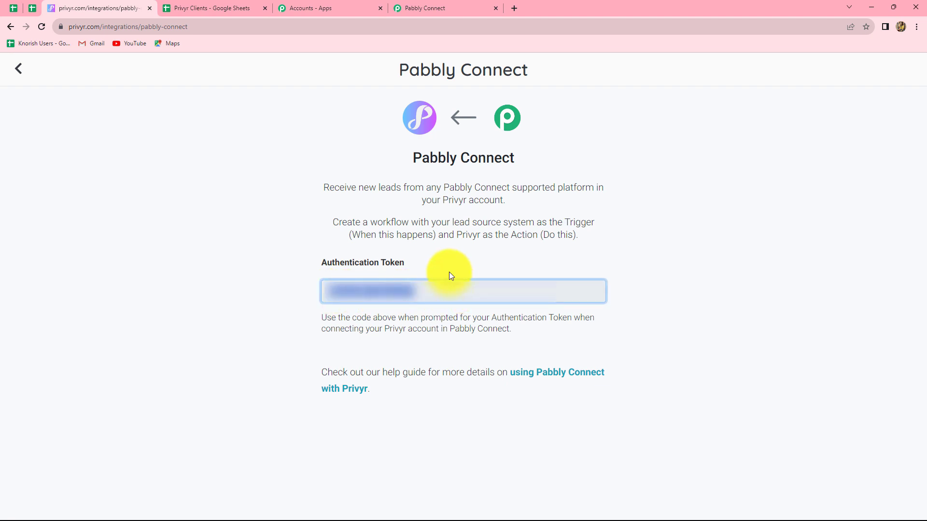
click(433, 8)
click(457, 317)
key(ctrl+v)
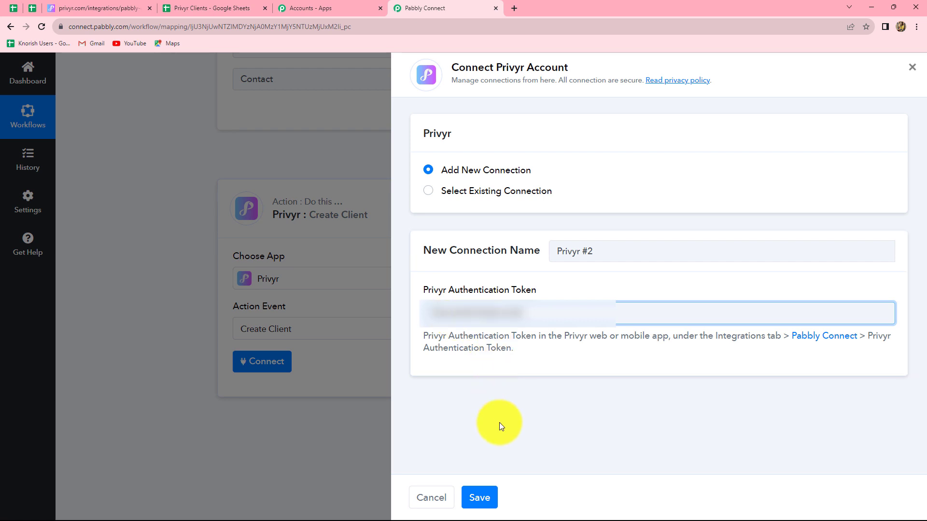
Save the Privyr #2 connection to reveal Create Client's Name and Lead Source fields.
click(482, 497)
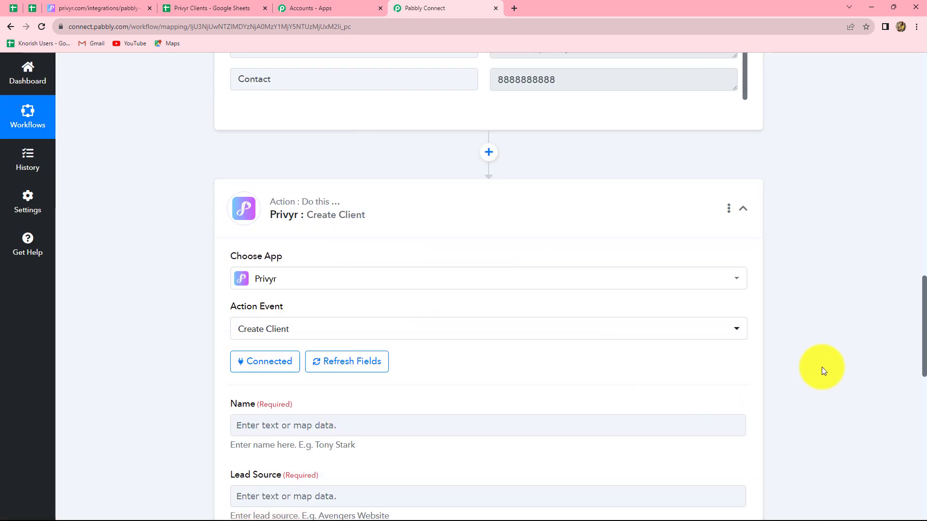
scroll(844, 361, down, 6)
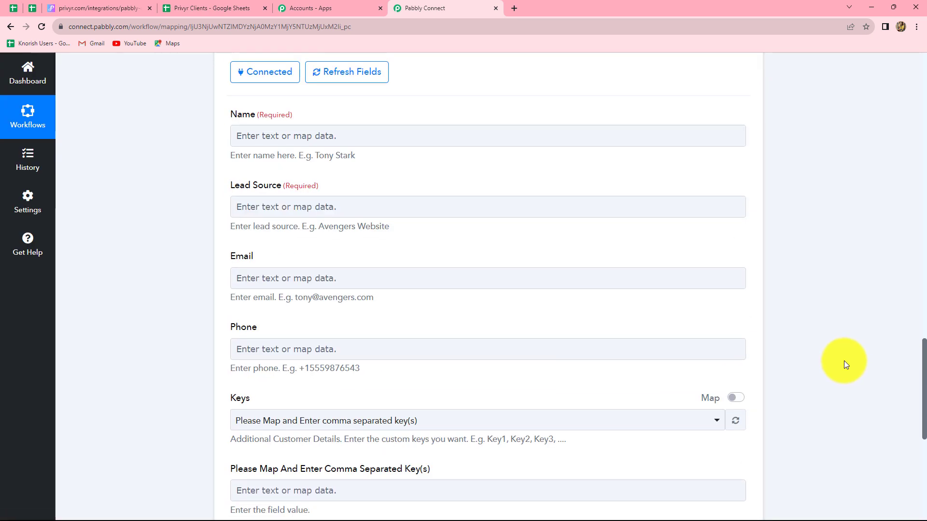
scroll(843, 361, up, 3)
scroll(844, 361, down, 8)
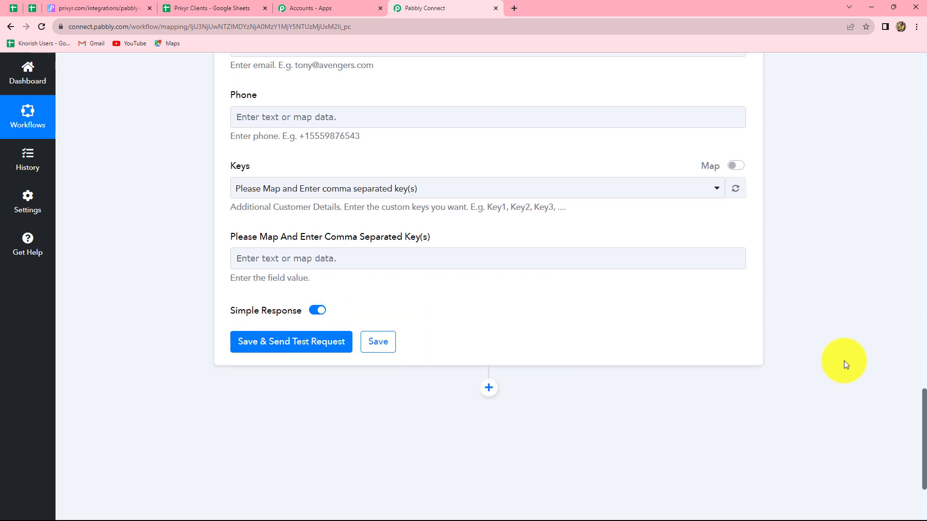
scroll(844, 361, up, 7)
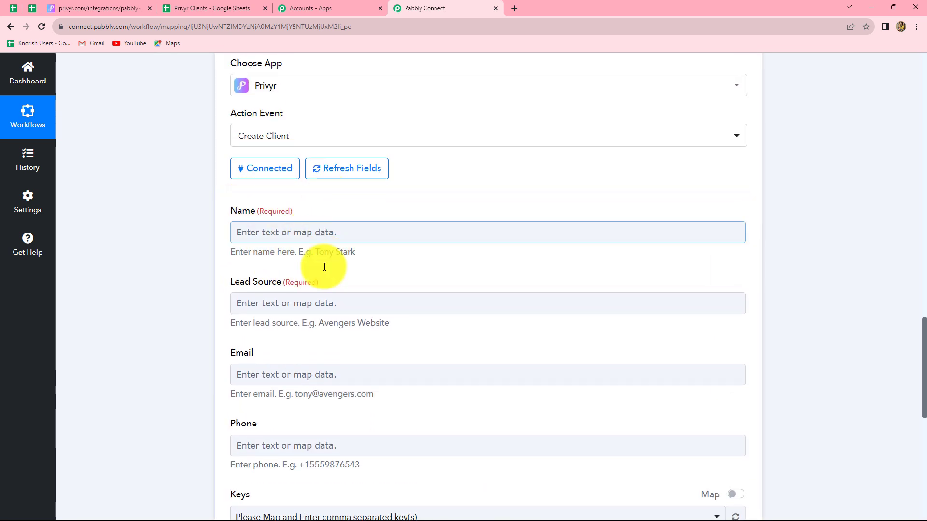
scroll(446, 429, up, 1)
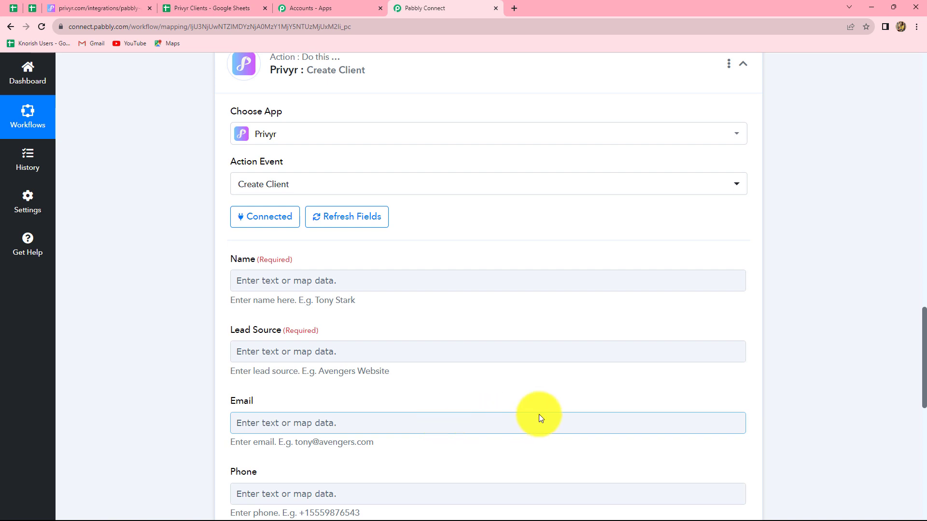
scroll(540, 416, up, 8)
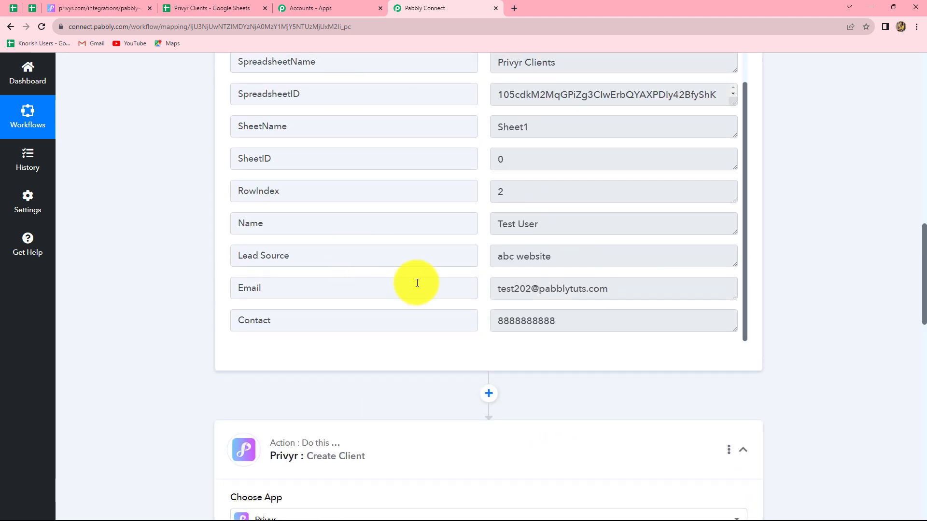
scroll(817, 343, down, 10)
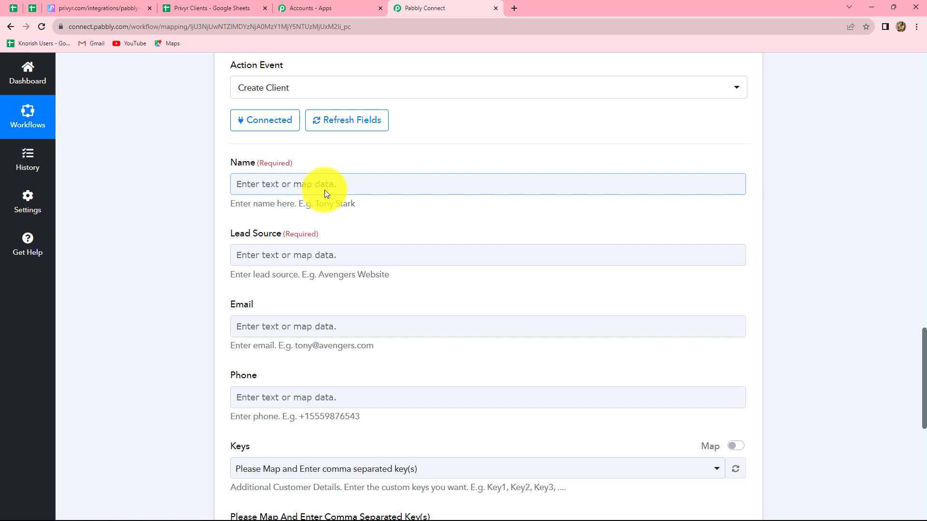
Map the Privyr Name field to the Google Sheets Name value, Test User.
click(324, 190)
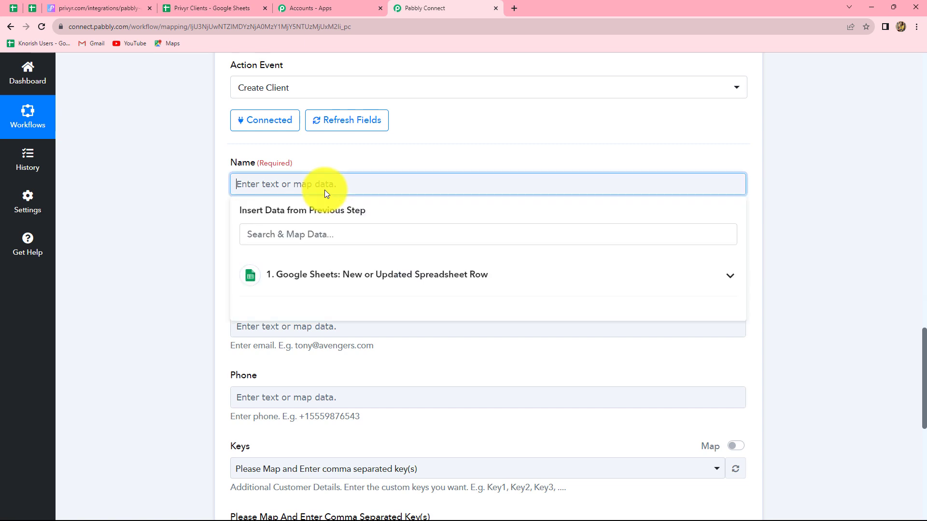
click(296, 284)
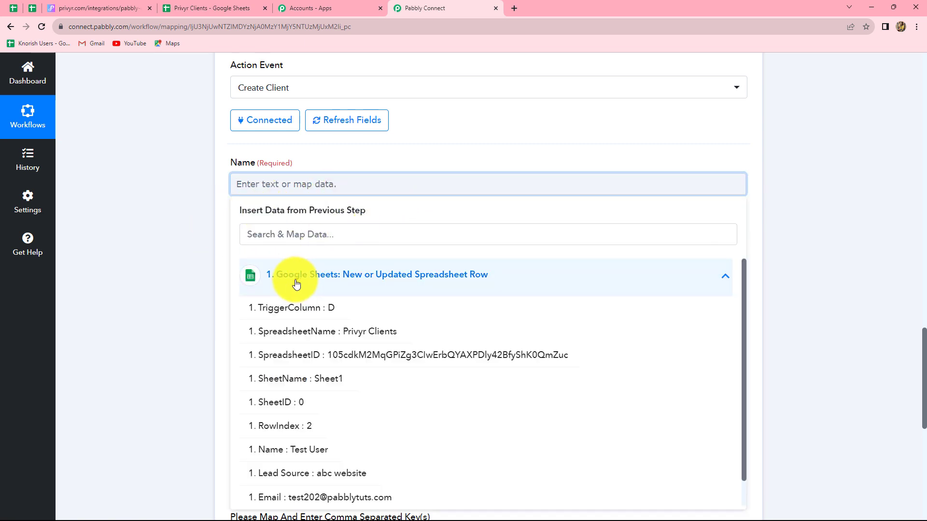
scroll(322, 377, down, 1)
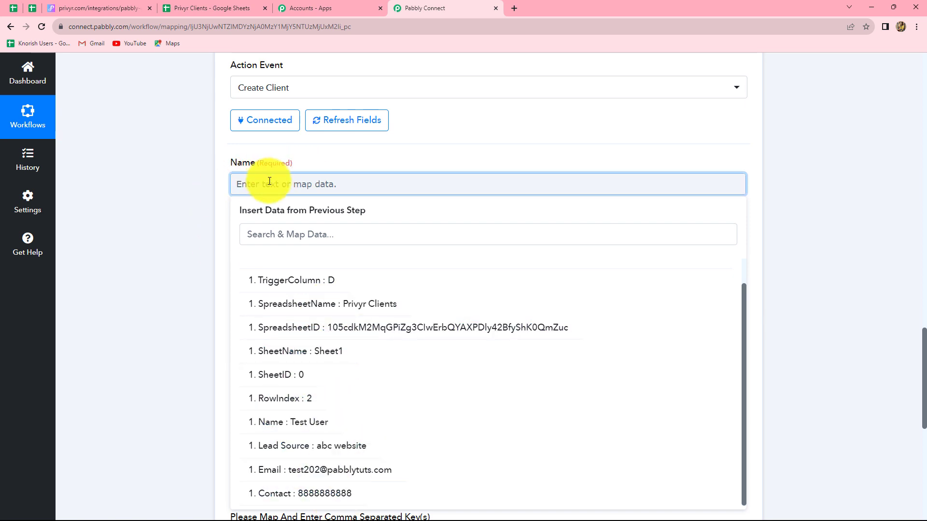
click(308, 423)
click(777, 345)
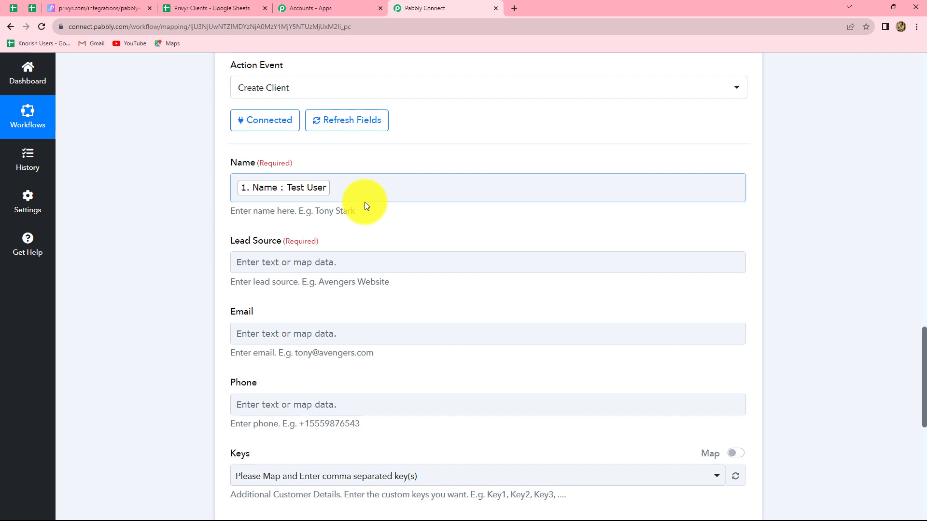
Check the Privyr Clients spreadsheet, then open Google Sheets data for the Lead Source field.
click(208, 166)
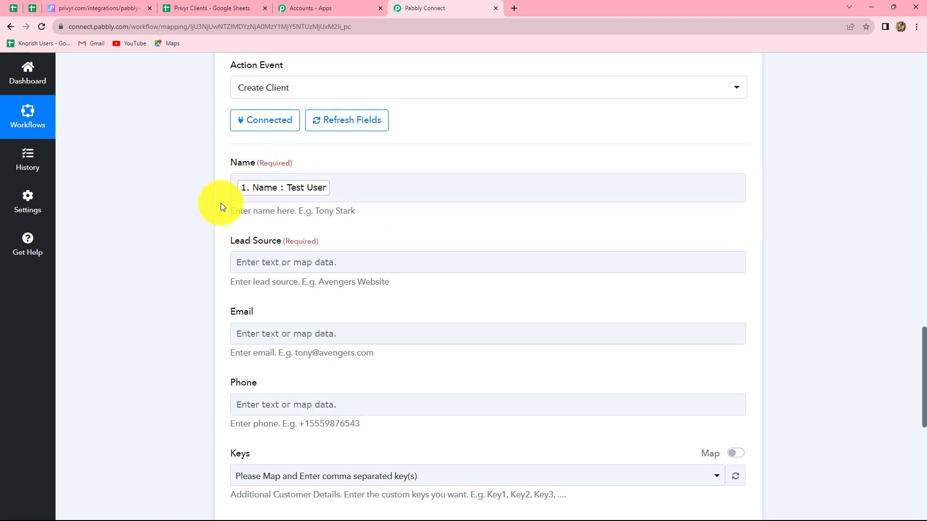
click(353, 268)
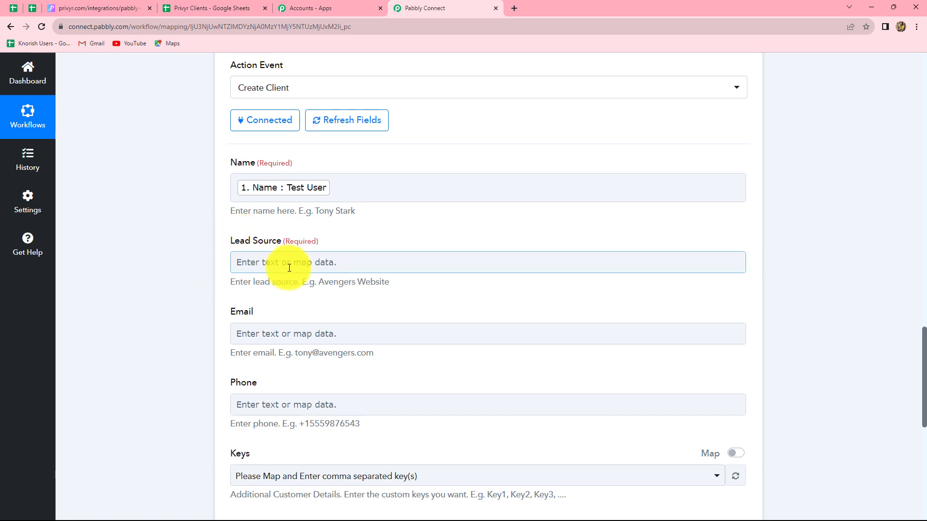
scroll(289, 268, down, 1)
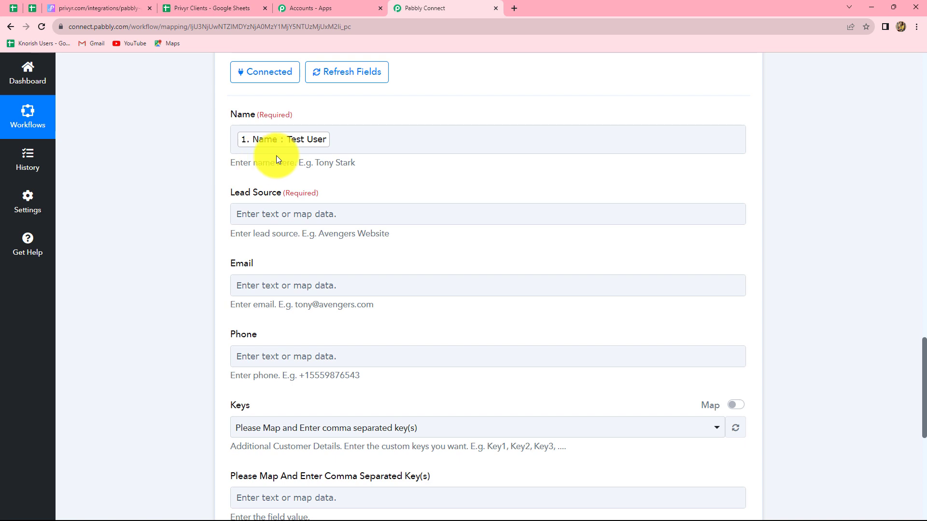
scroll(316, 207, down, 1)
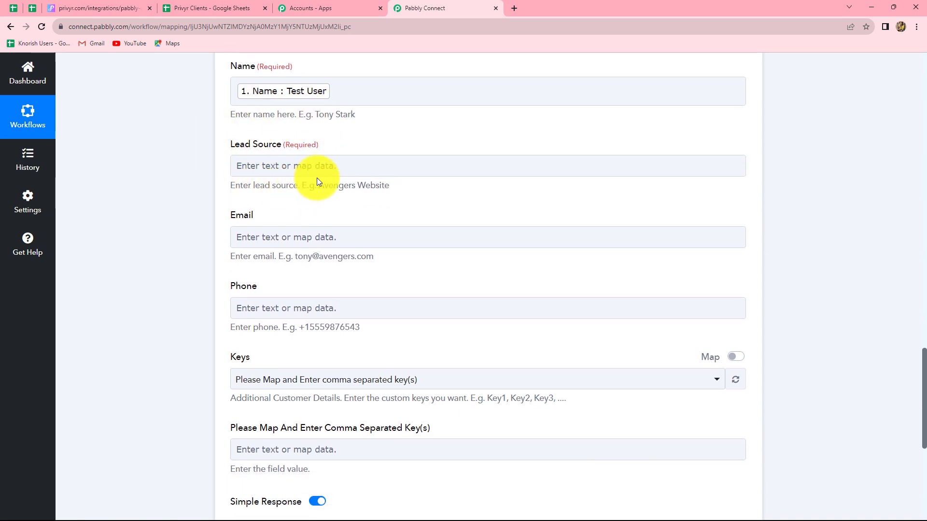
click(287, 169)
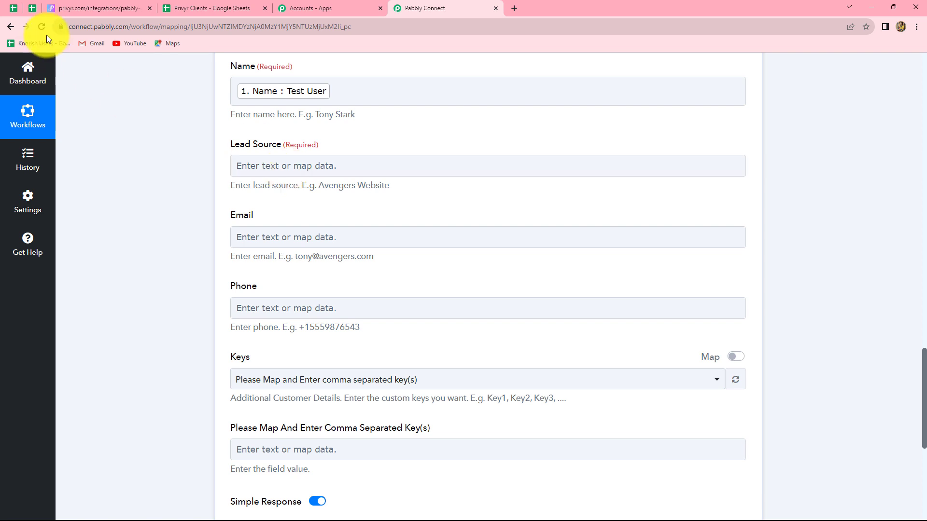
click(227, 8)
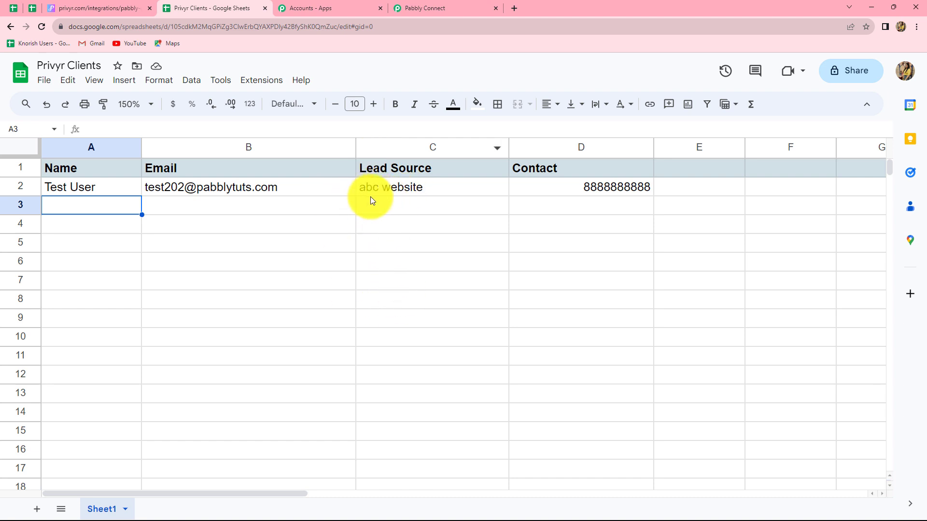
click(427, 5)
click(310, 162)
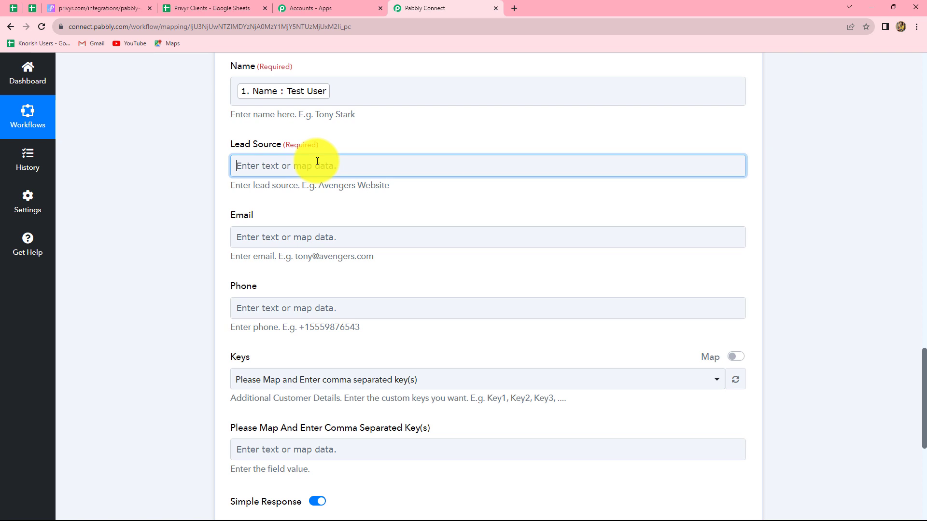
click(337, 266)
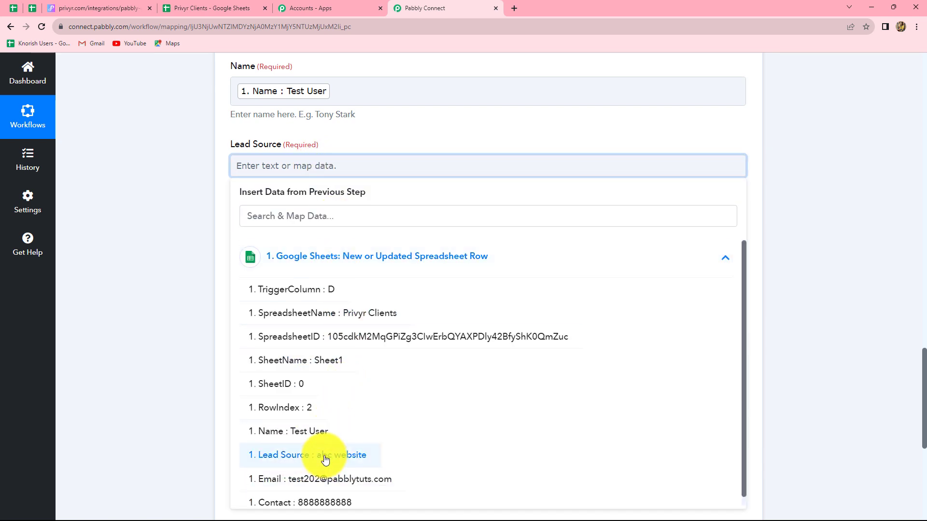
Map Lead Source to the sheet's Lead Source value and compare with the spreadsheet.
click(321, 456)
click(792, 306)
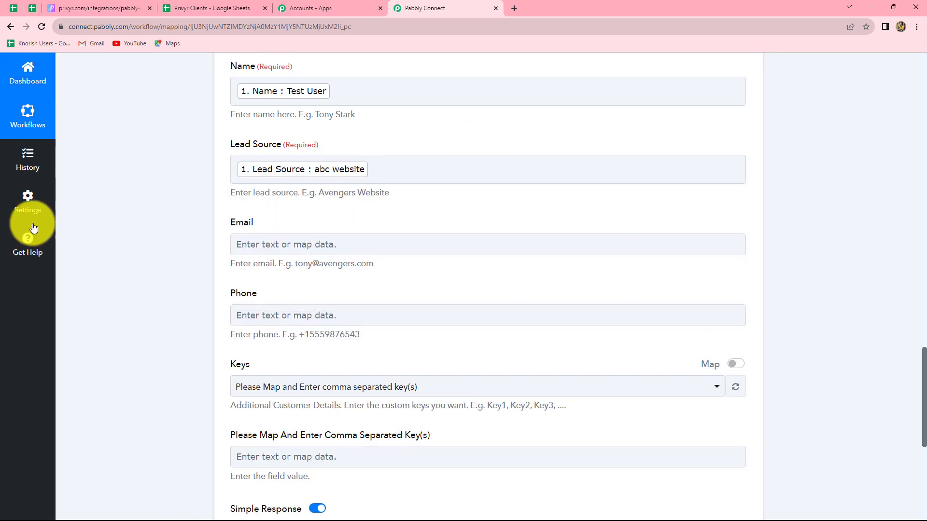
click(276, 181)
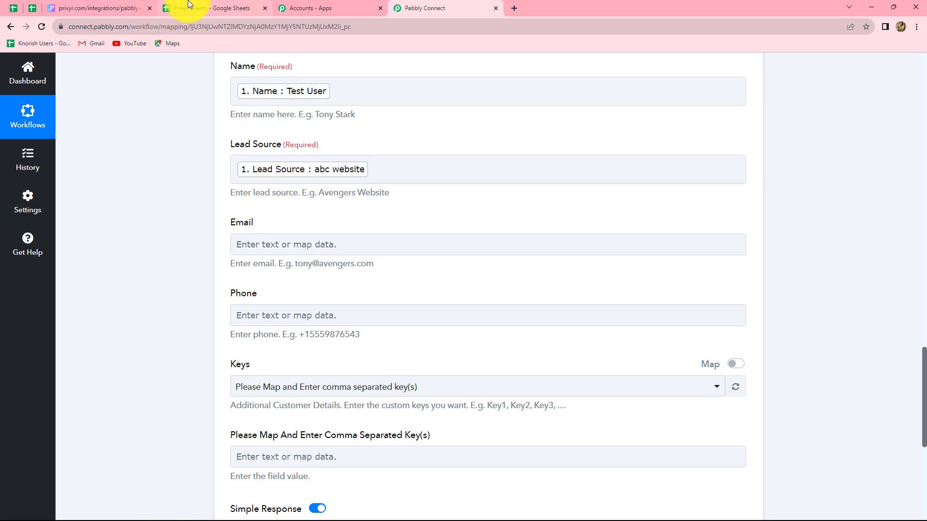
click(189, 5)
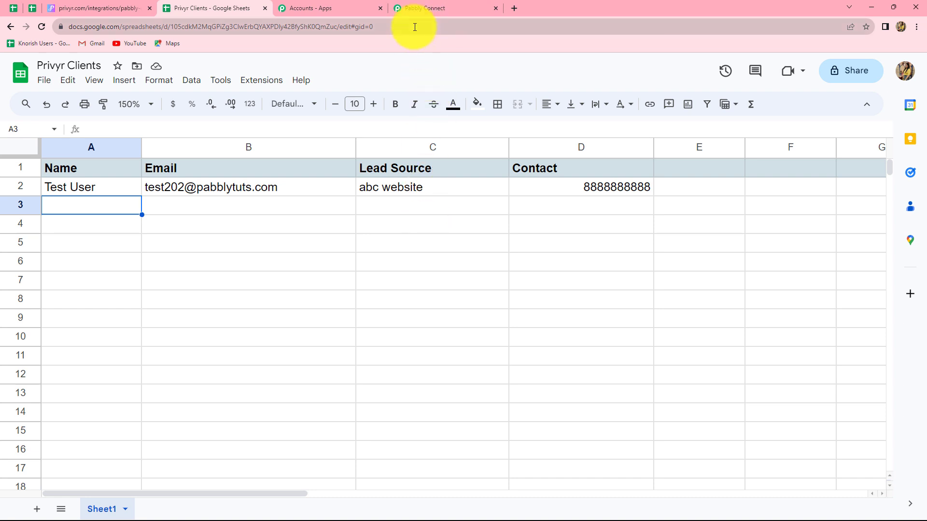
click(417, 8)
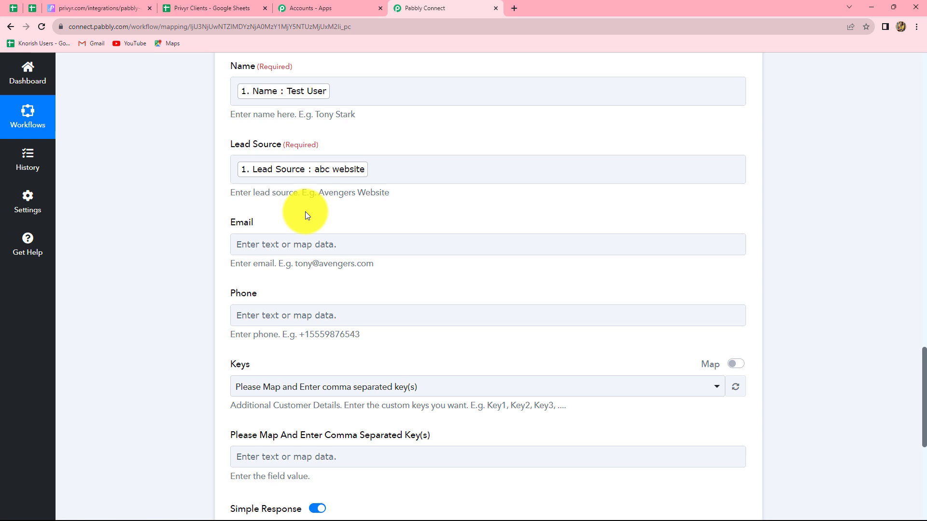
Map the Email field to the sheet's Email value.
scroll(303, 222, down, 2)
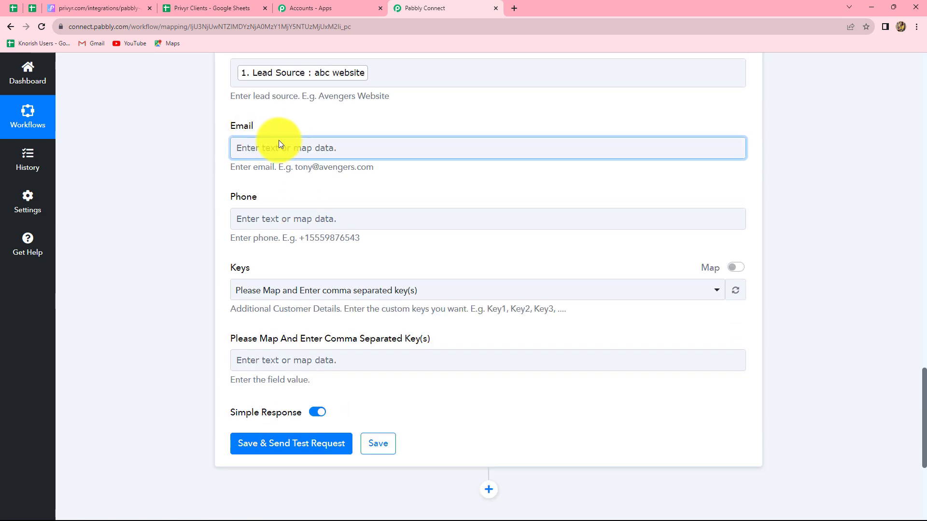
click(302, 150)
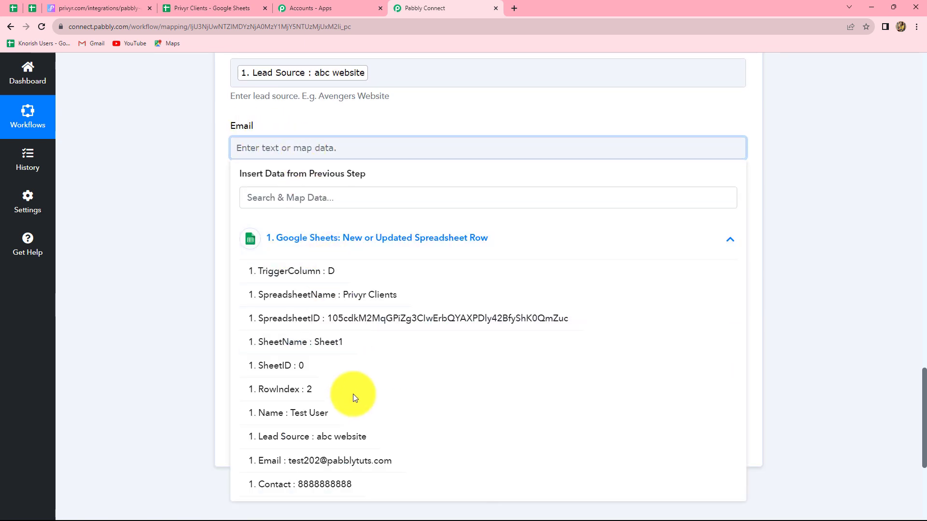
click(340, 461)
click(837, 332)
scroll(380, 274, down, 1)
Map the Phone field to the sheet's Contact value.
click(342, 177)
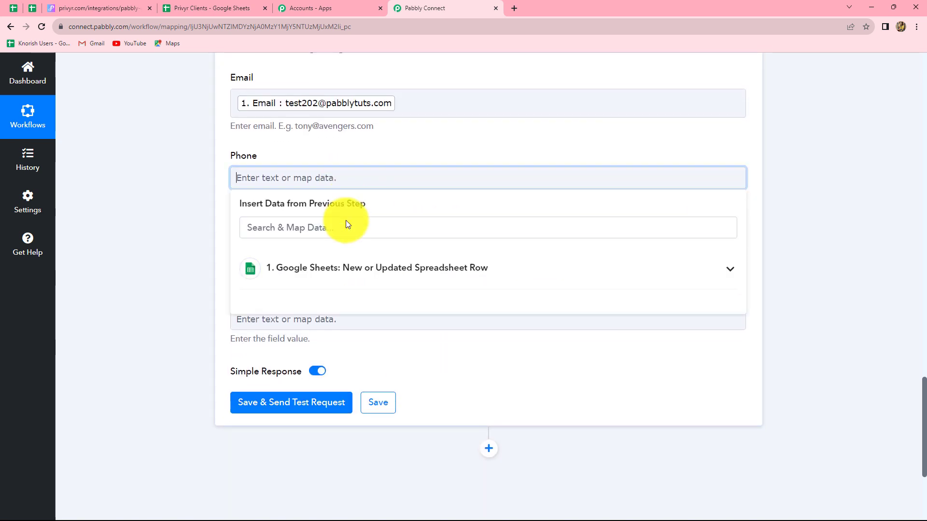
click(341, 266)
scroll(251, 442, down, 3)
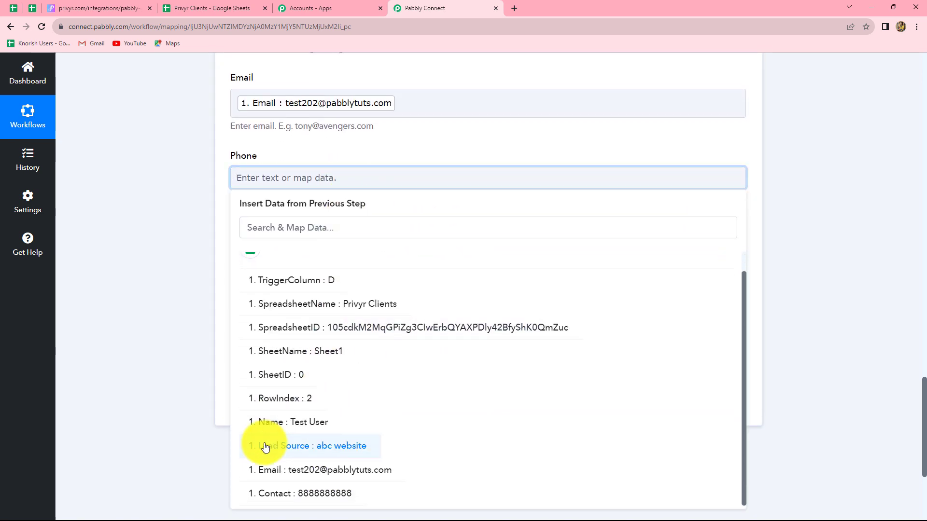
click(333, 464)
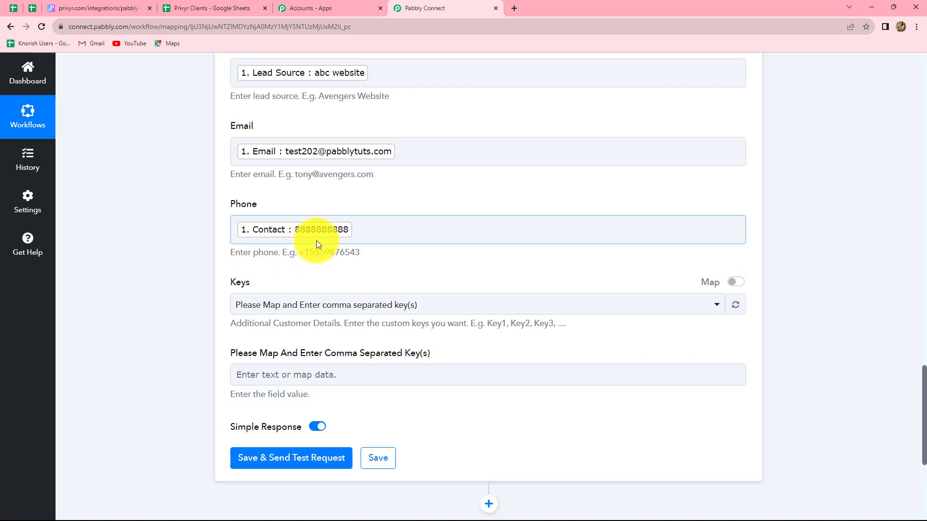
click(236, 232)
Add the +91 country prefix before the Contact value in Phone.
text(+91)
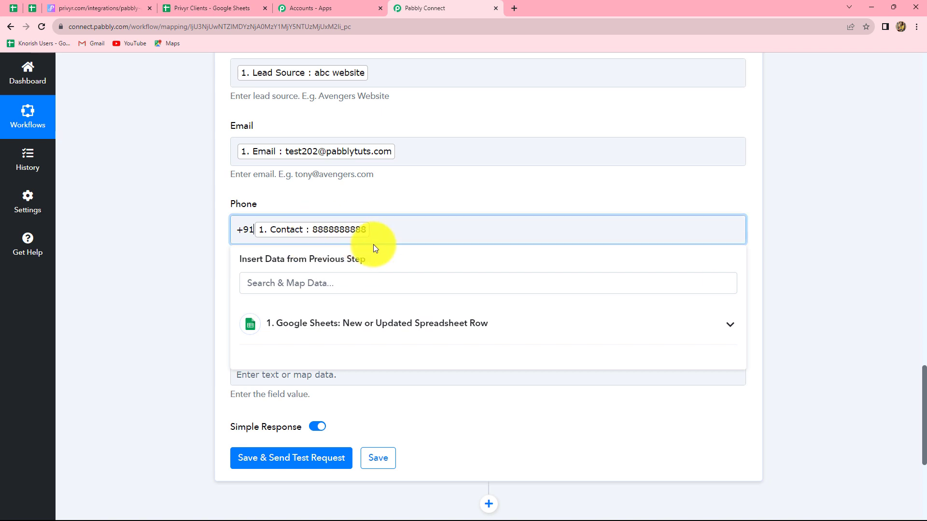
scroll(414, 225, down, 2)
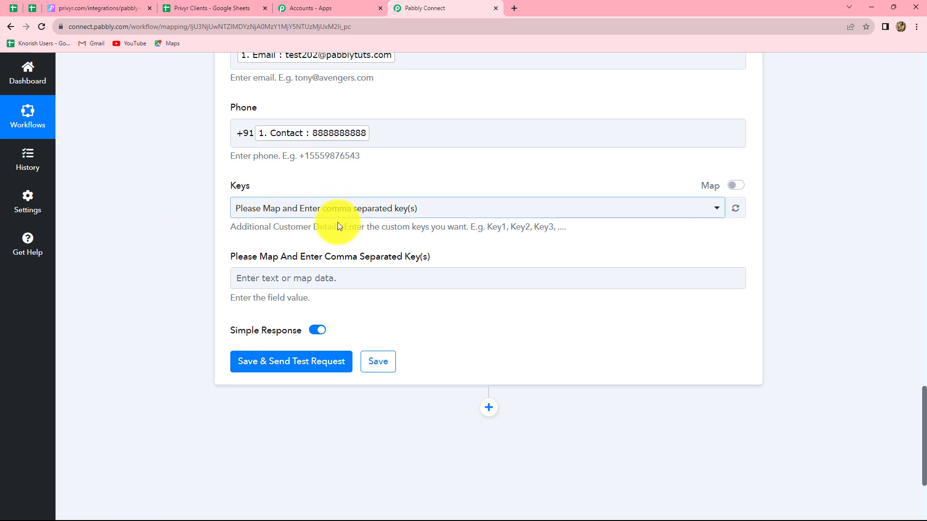
Save and send the test request, then inspect the returned Client Id under Success.
click(309, 363)
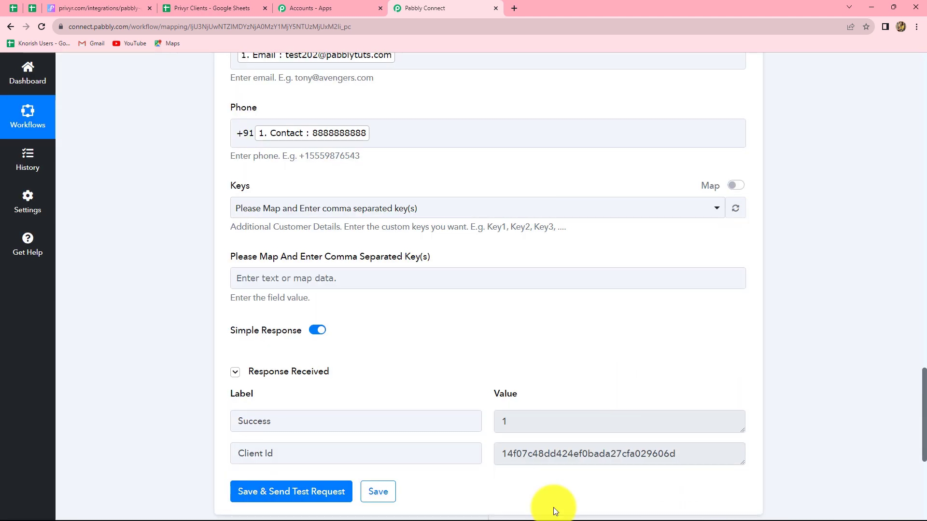
drag(504, 457, 693, 455)
click(694, 455)
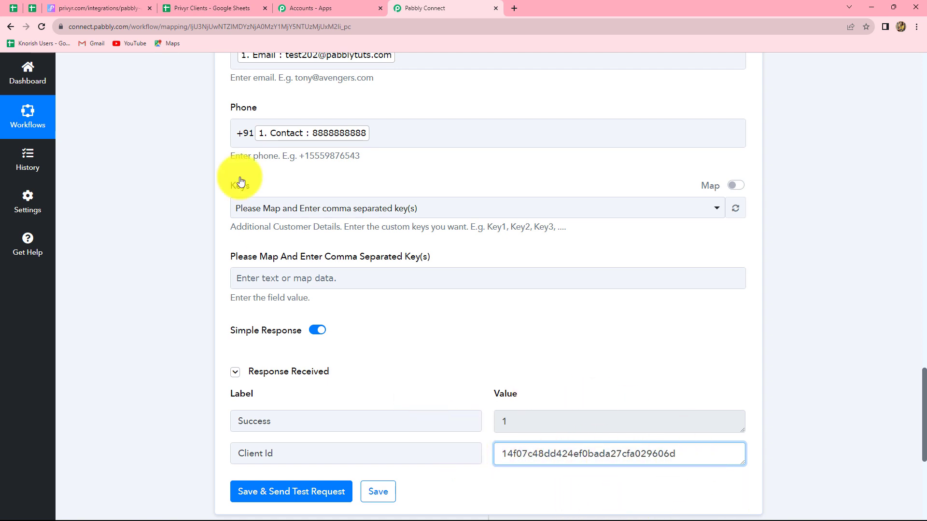
click(108, 7)
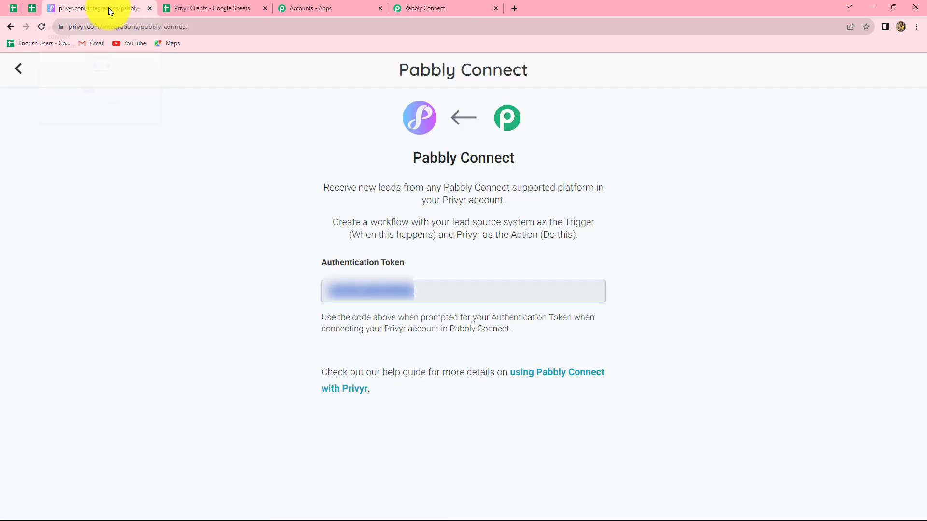
View Privyr's Clients list to confirm Test User is the newest client.
click(15, 71)
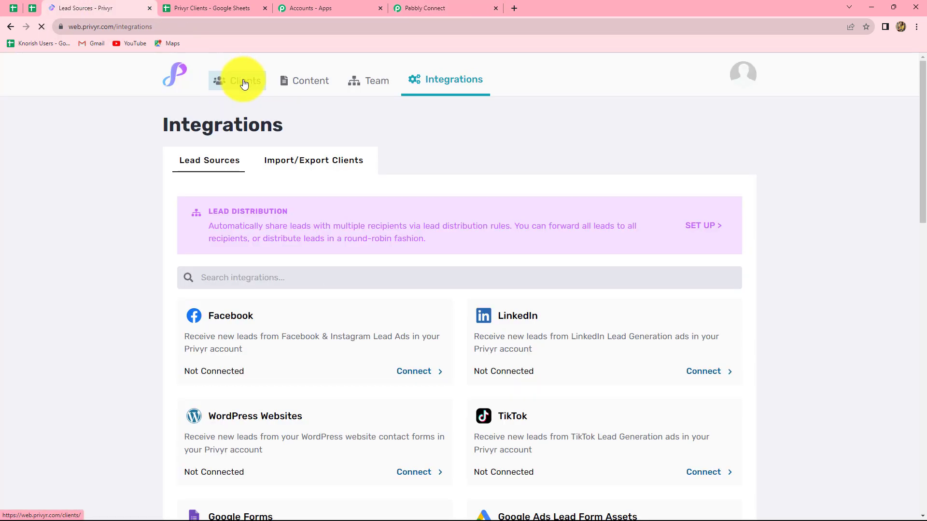
click(242, 82)
scroll(412, 309, down, 5)
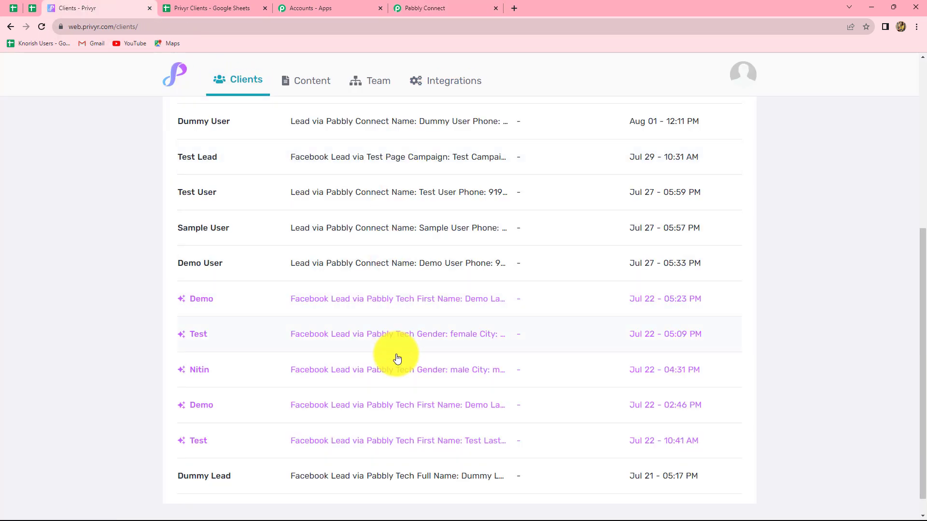
scroll(387, 343, up, 6)
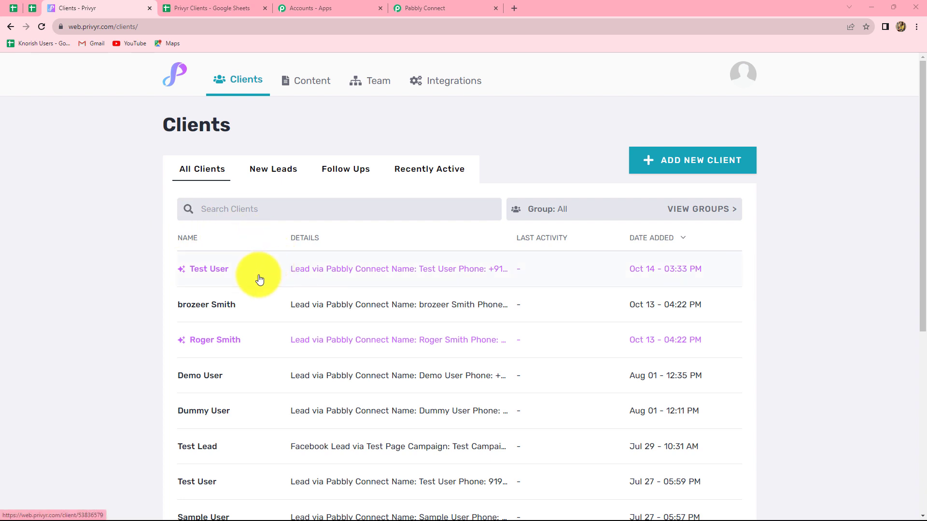
click(207, 8)
Enable Send On Event under Extensions > Pabbly Connect Webhooks.
click(307, 261)
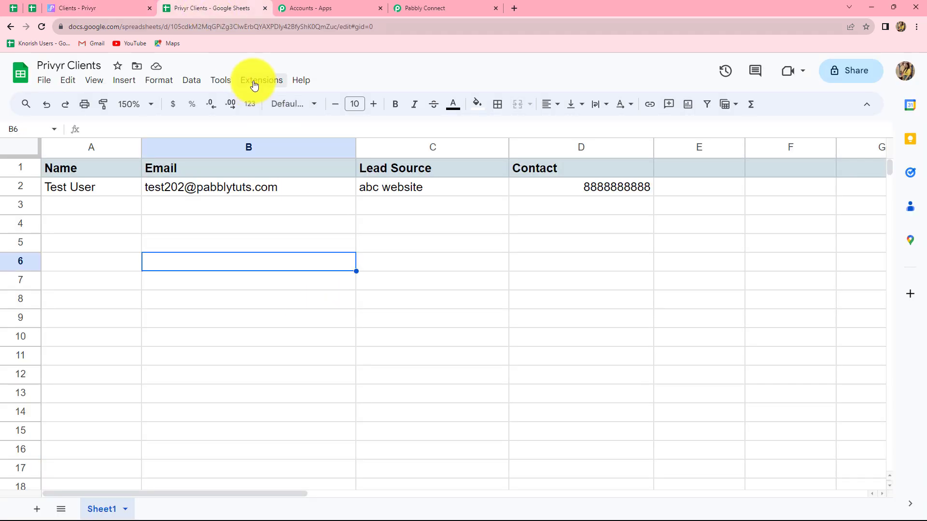
click(254, 82)
mouse_move(262, 199)
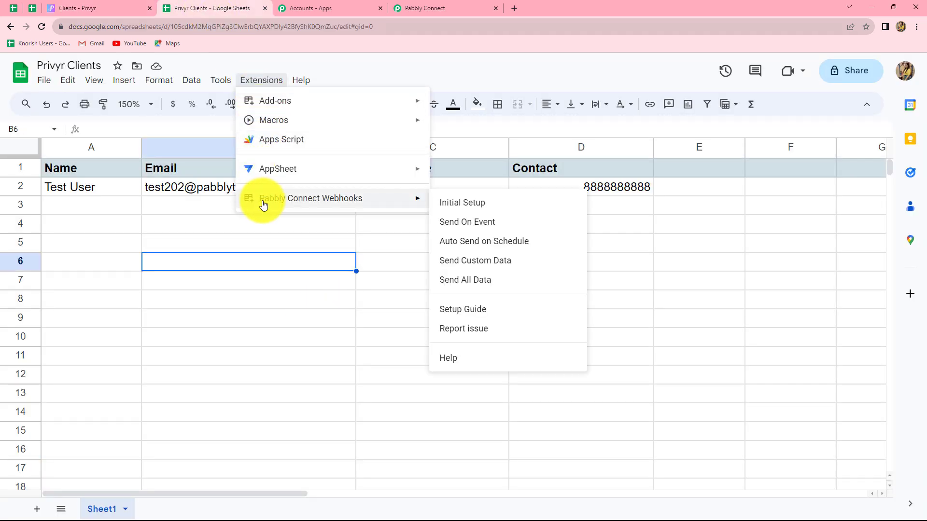
click(454, 229)
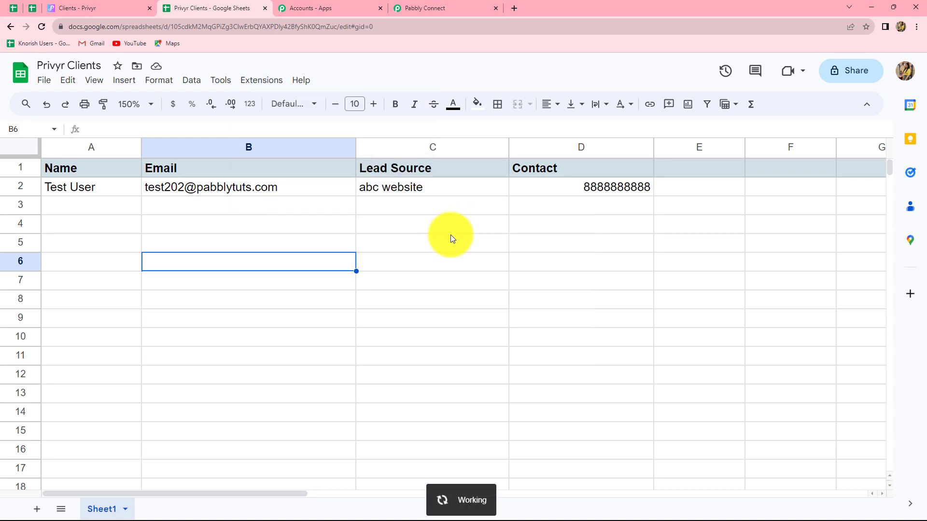
Confirm Send On Event is checked, then select cell A3.
click(261, 80)
mouse_move(393, 205)
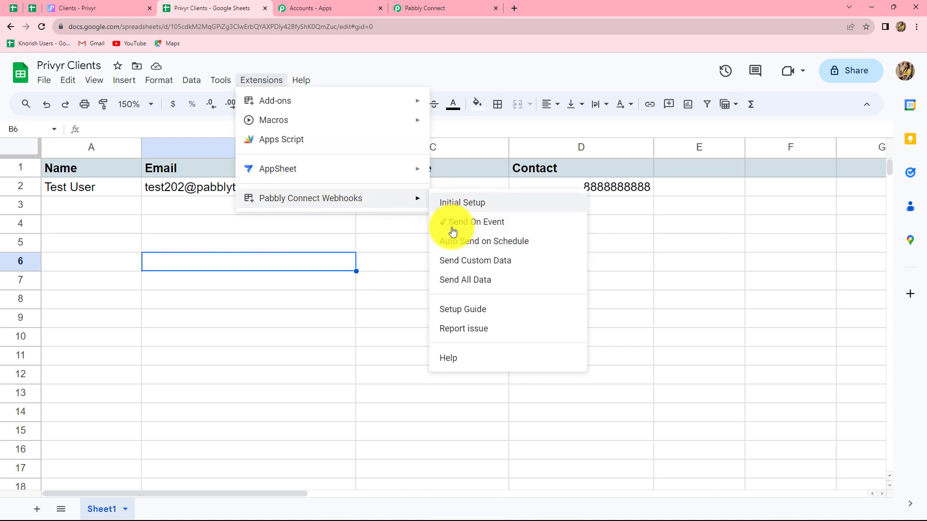
click(384, 248)
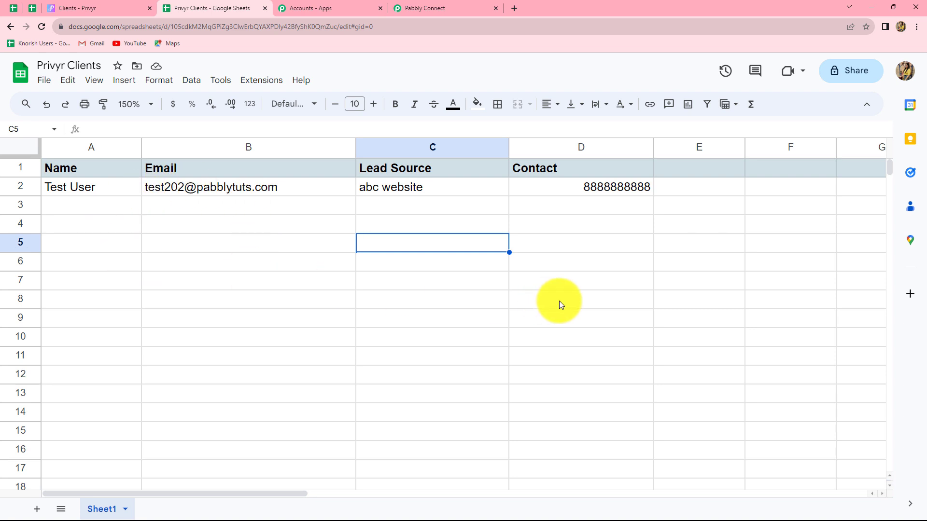
click(86, 209)
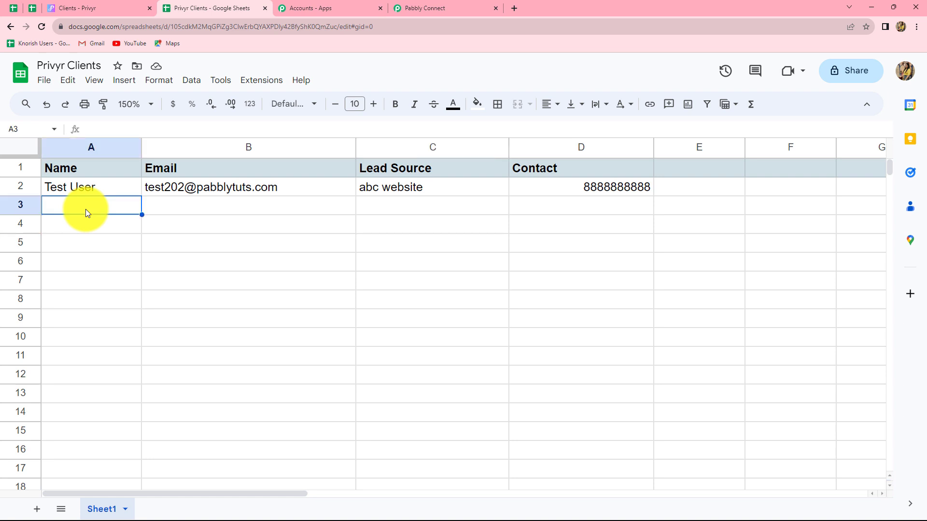
Enter 'Dummy Lead' and the lead's e-mail address into row 3.
click(82, 6)
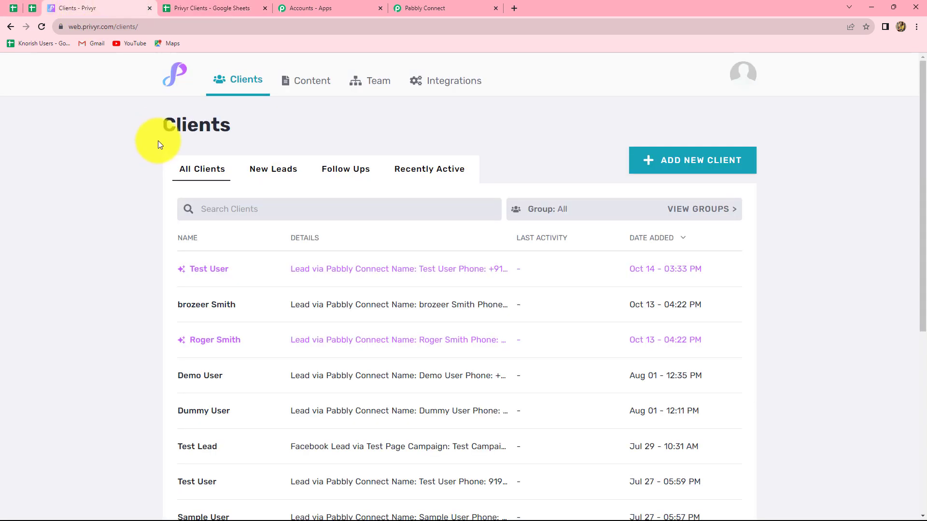
key(ctrl+Tab)
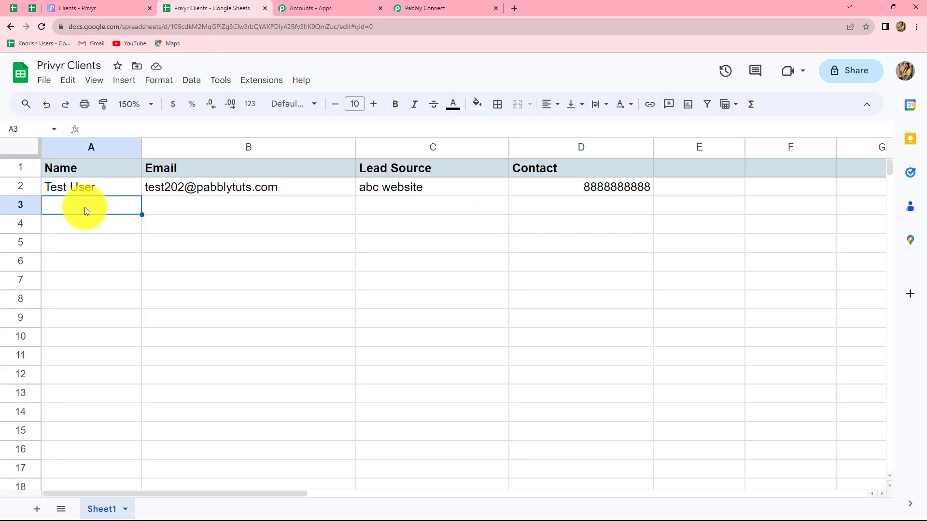
text(Dummy)
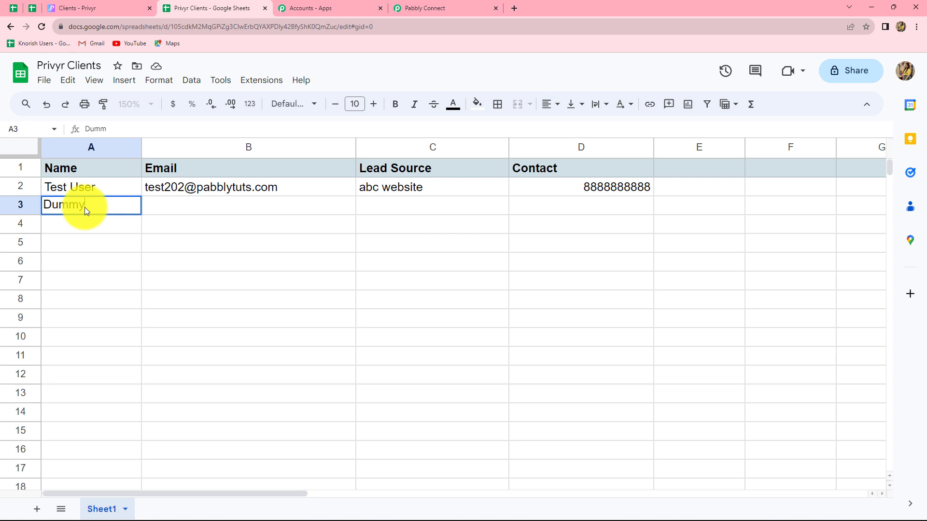
text( Lead)
key(Tab)
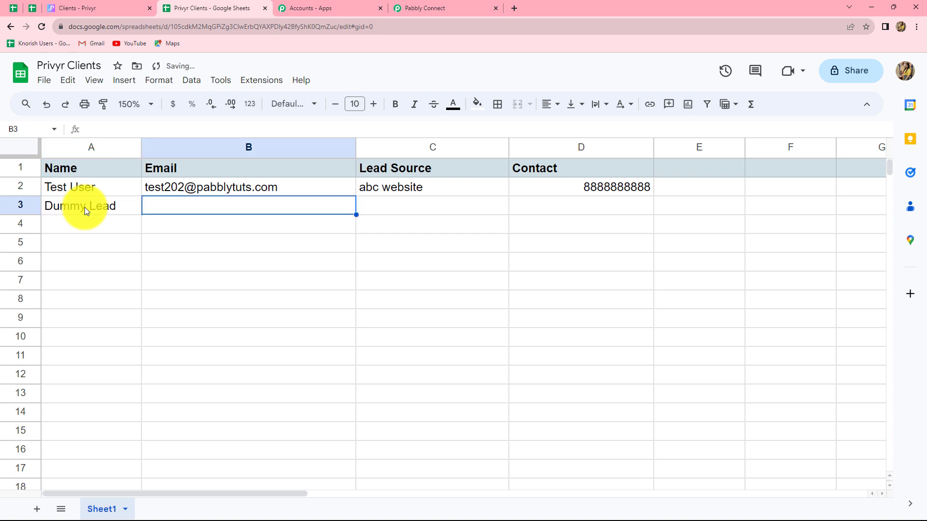
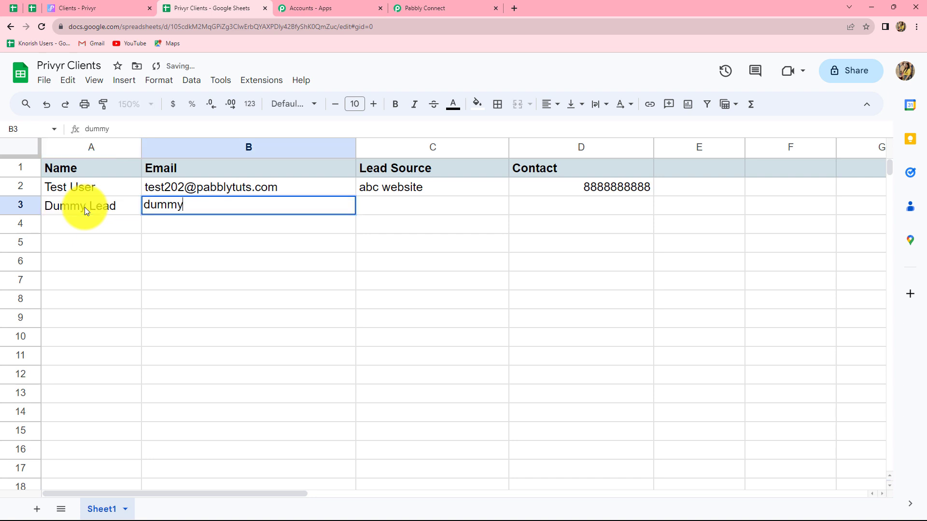
key(Tab)
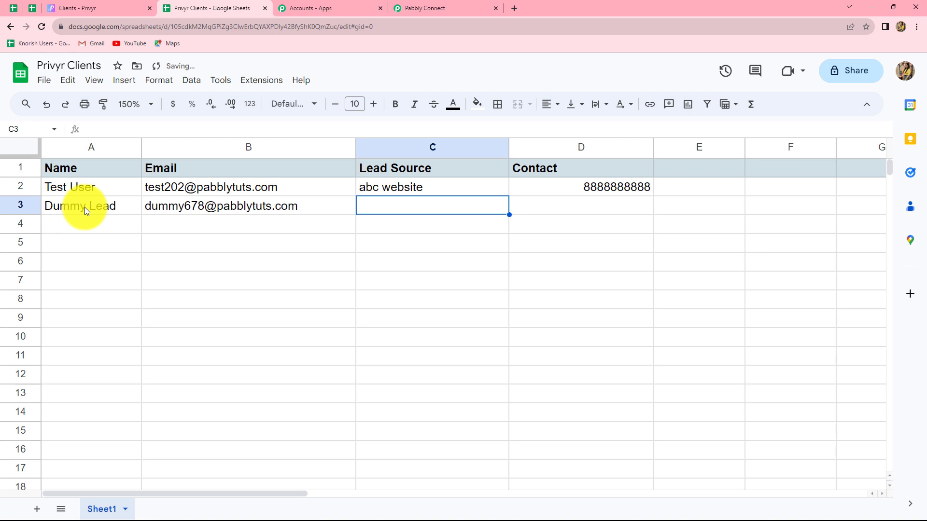
Fill lead source 'Pabbly' and the contact number, then check Privyr's Clients list.
text(Pabbly)
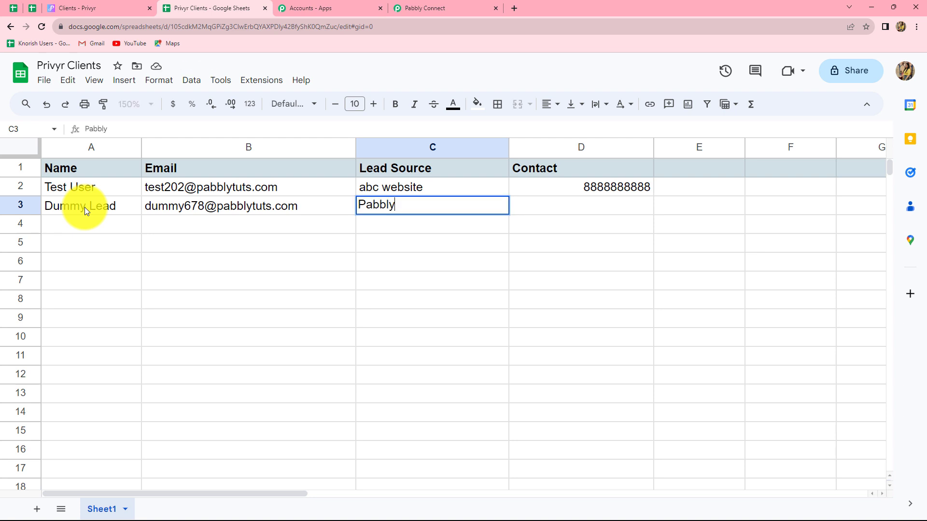
click(596, 205)
text(9999999999)
key(Return)
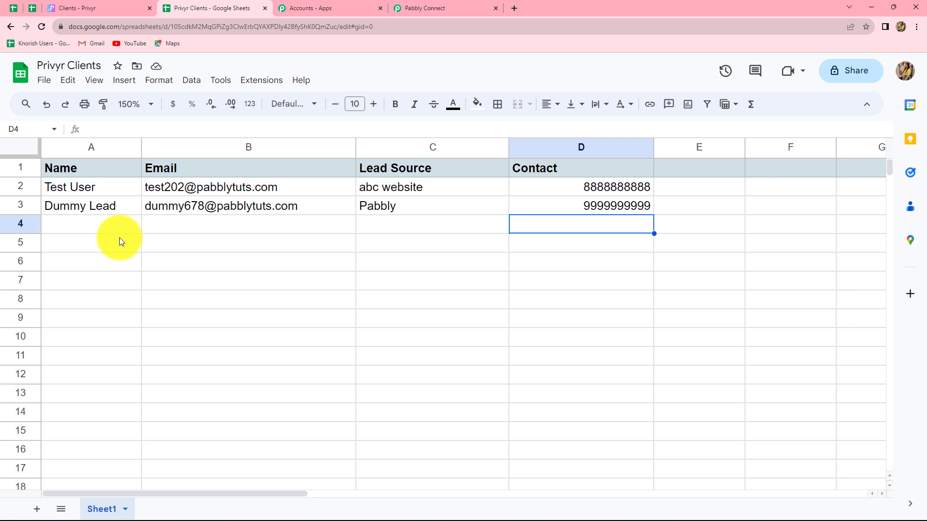
click(86, 4)
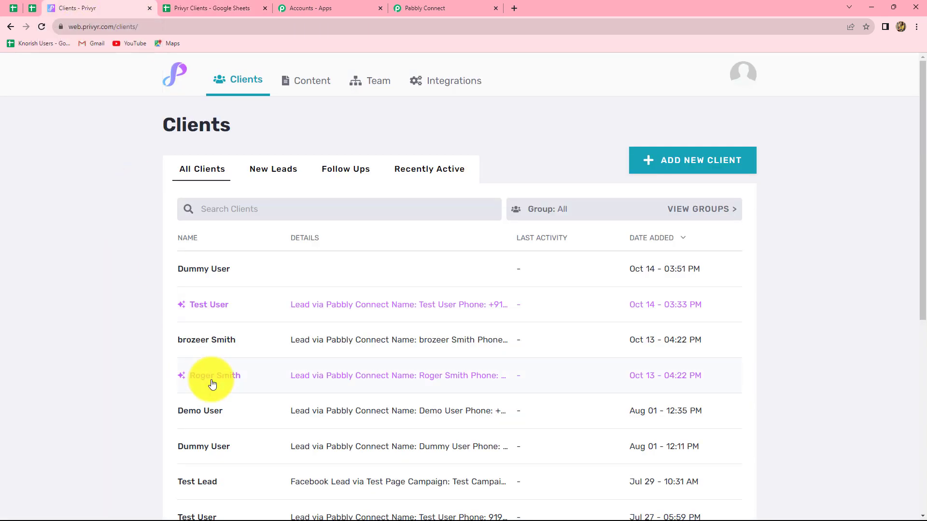